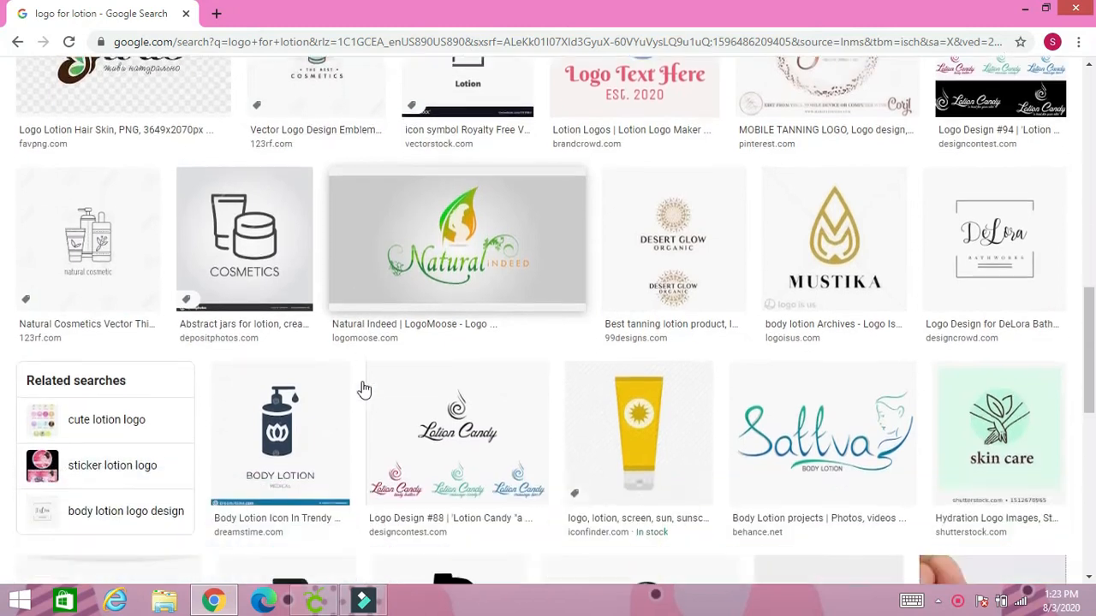
- Examine the sponsored beauty logo designs in the image results for "logo for lotion" for inspiration
scroll(364, 390, up, 10)
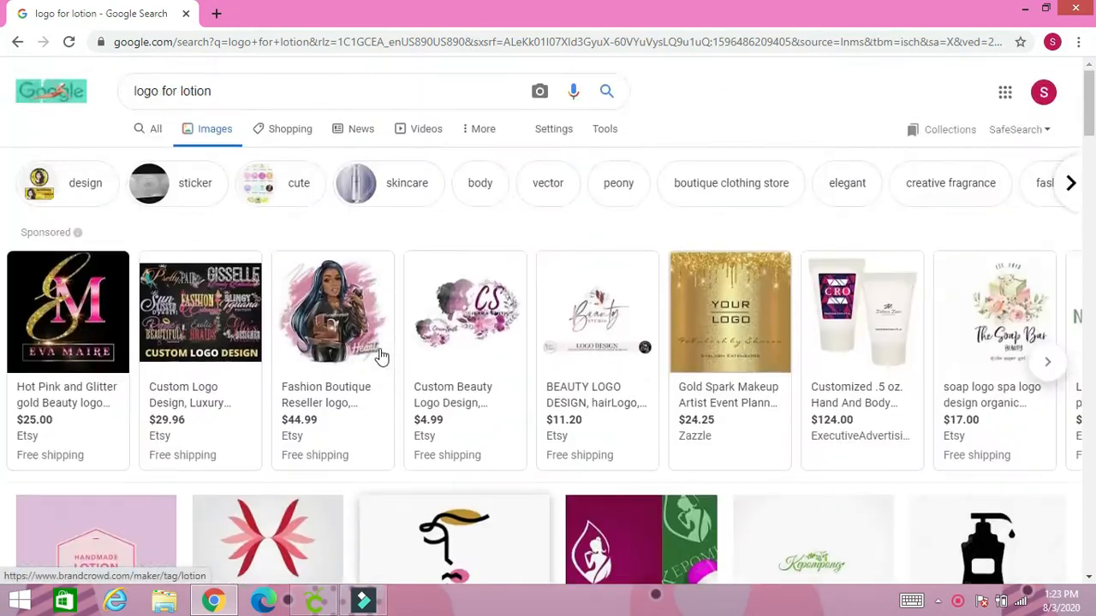
mouse_move(66, 302)
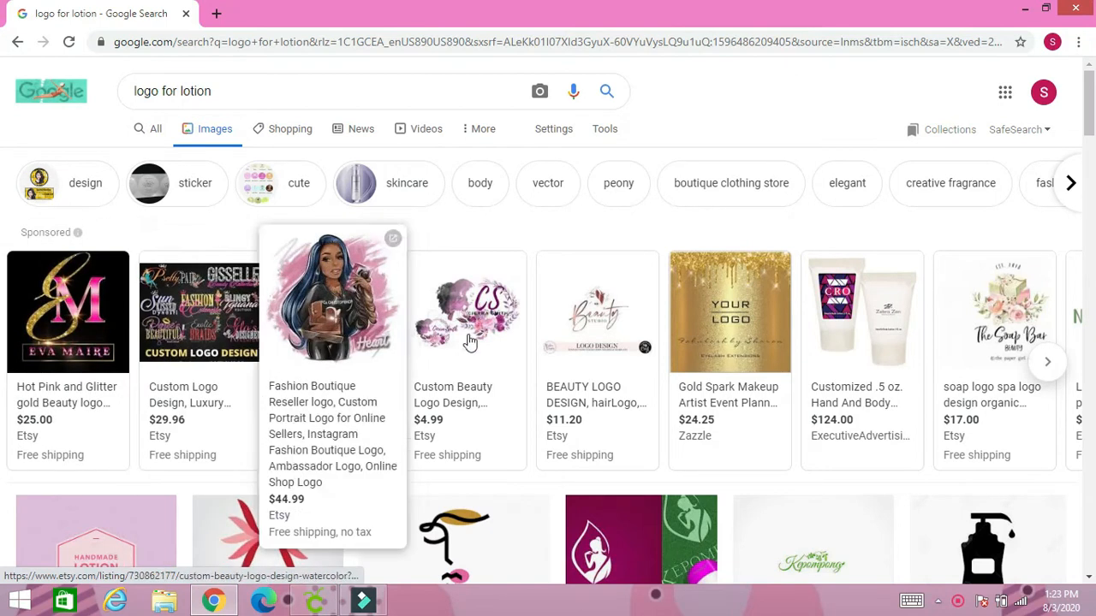
mouse_move(480, 344)
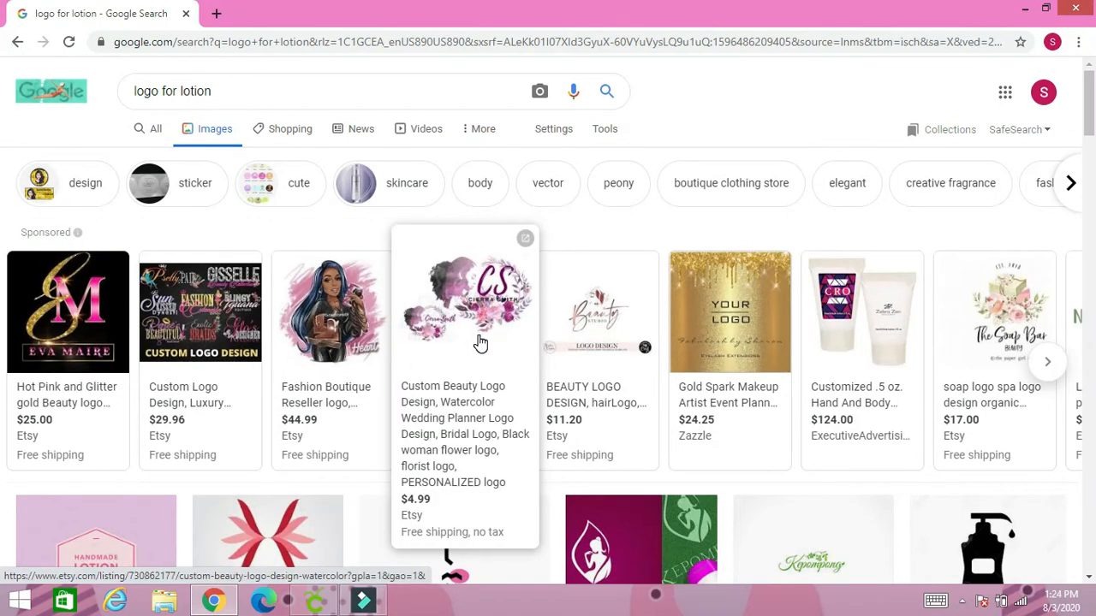
mouse_move(162, 445)
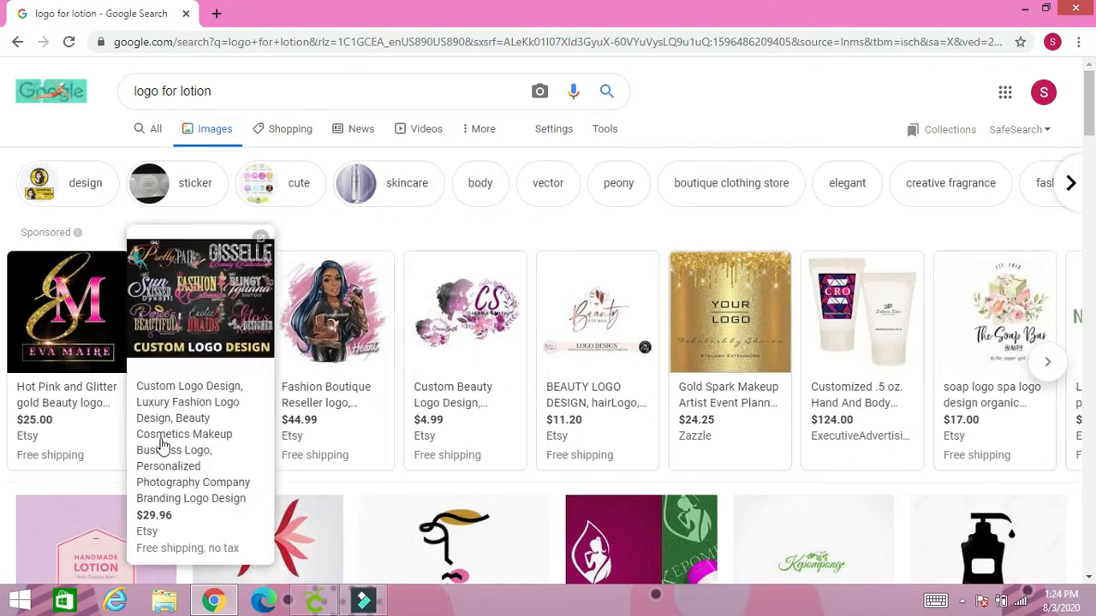
mouse_move(123, 432)
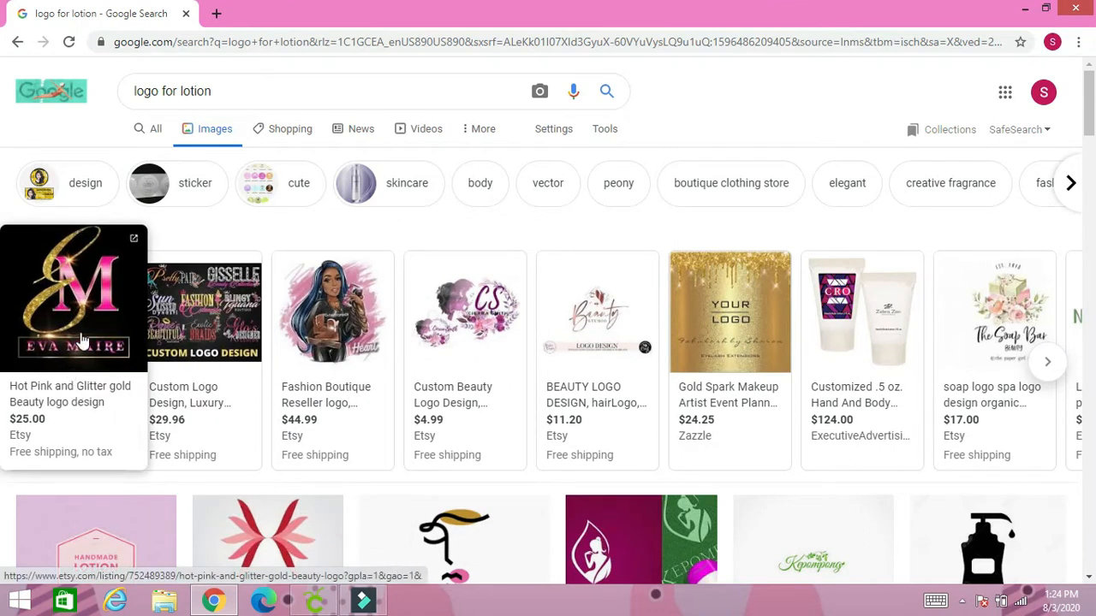
mouse_move(165, 334)
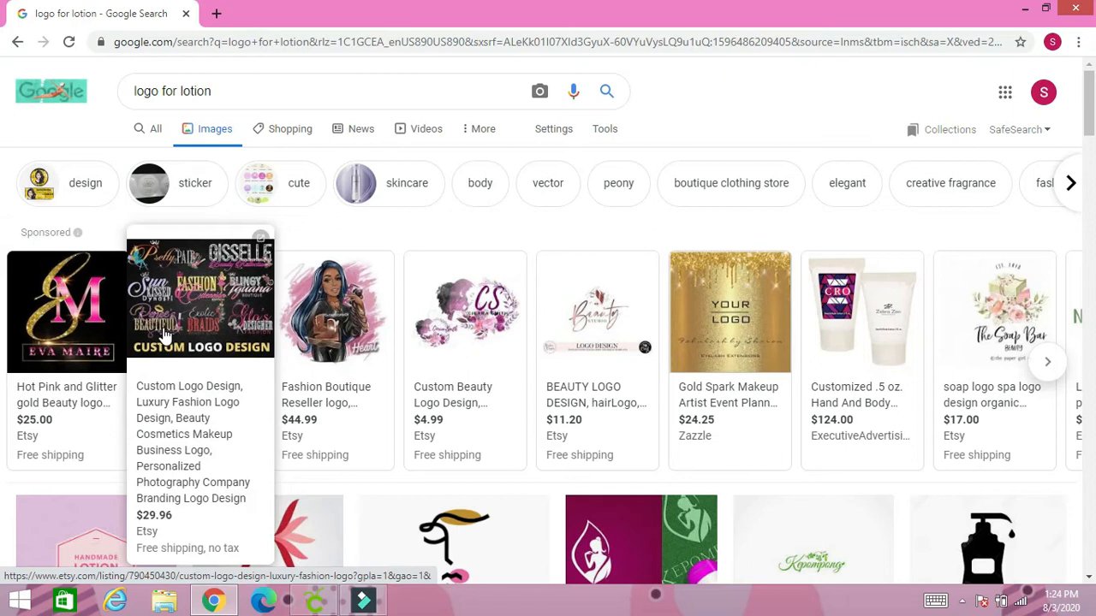
mouse_move(74, 342)
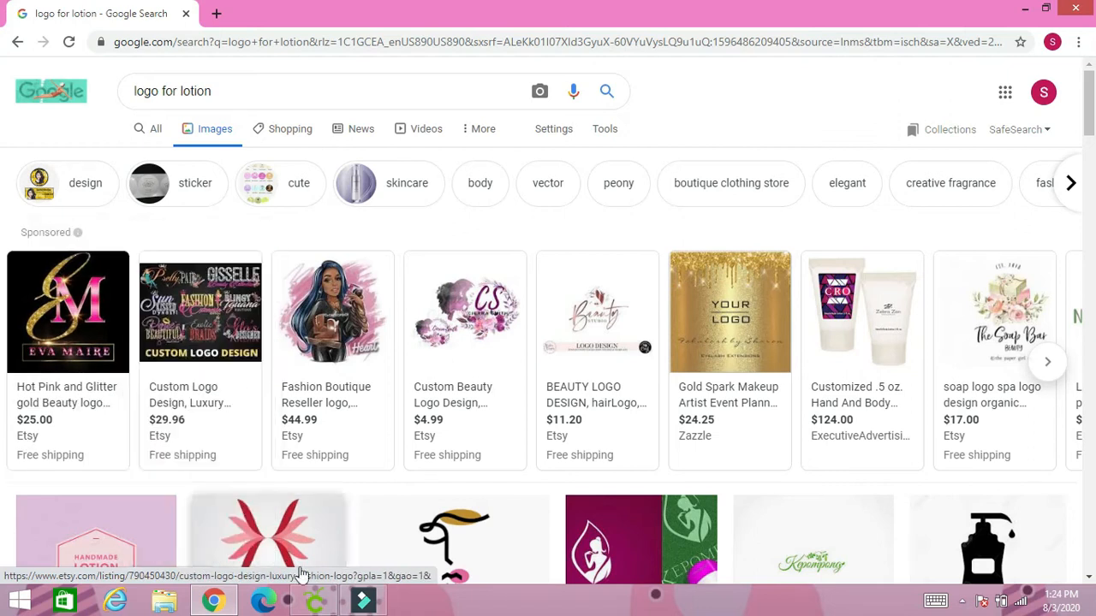
- Switch to Cricut Design Space and open the full collection of previously uploaded images
click(312, 604)
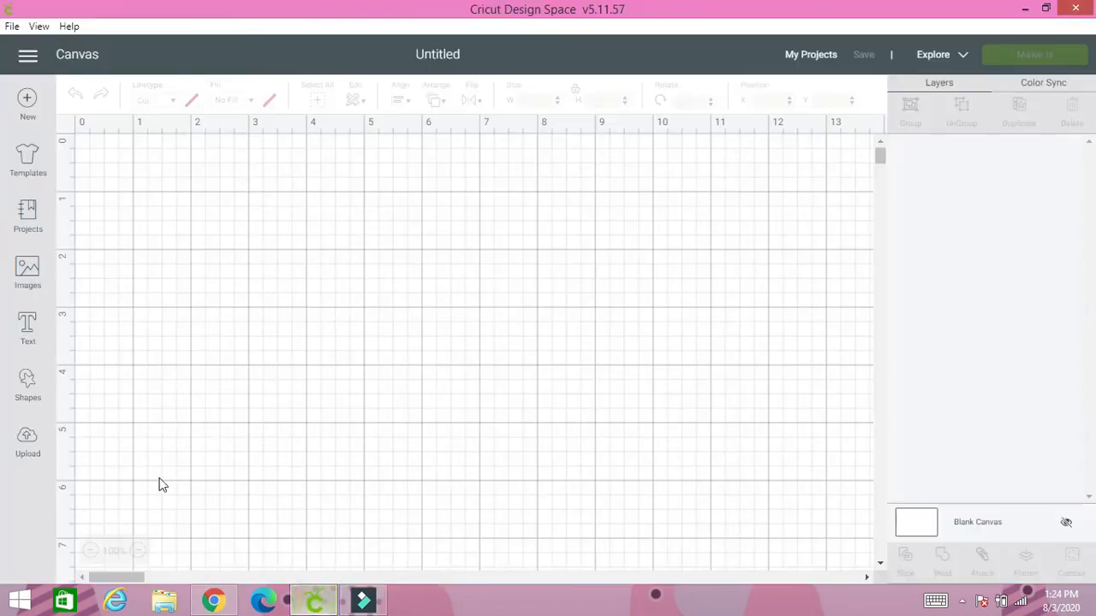
click(33, 441)
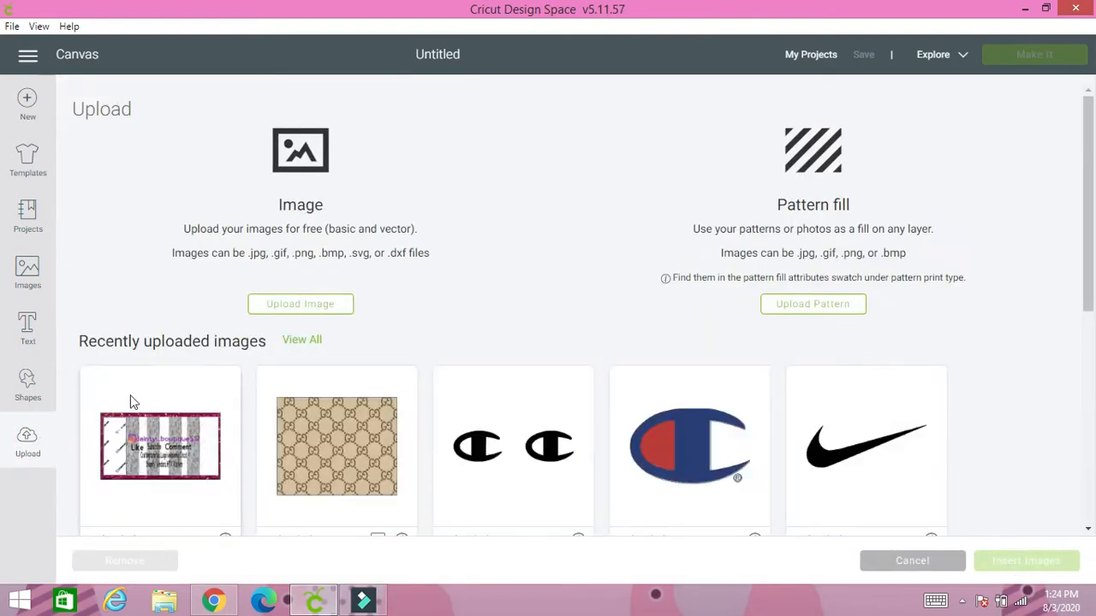
click(301, 340)
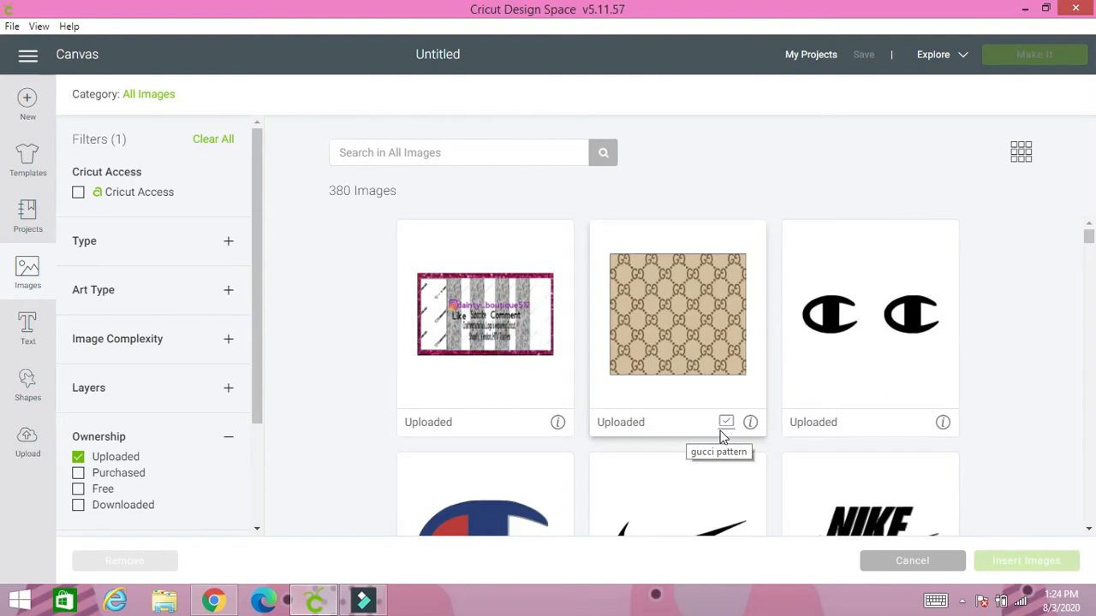
- Find the white background with silver stars among the uploaded images and select it for insertion
scroll(766, 466, down, 10)
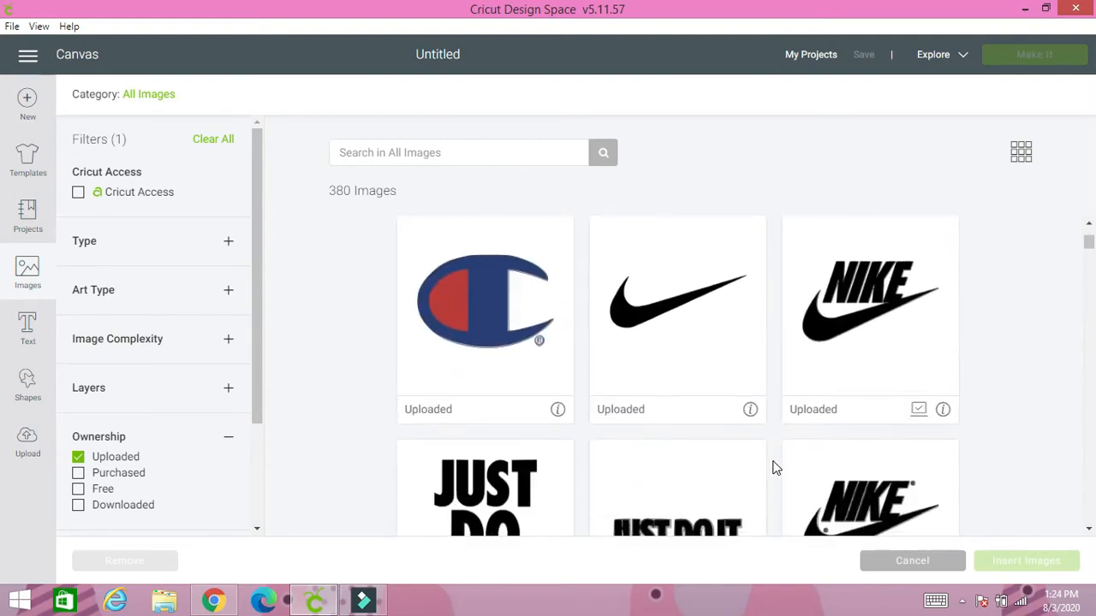
scroll(777, 469, down, 12)
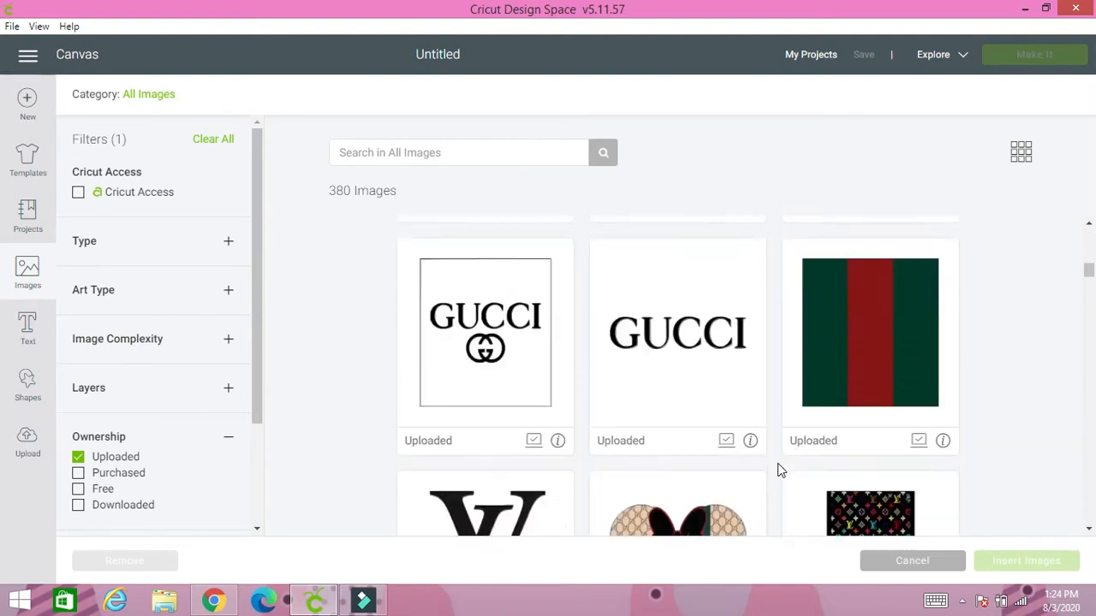
scroll(778, 470, down, 12)
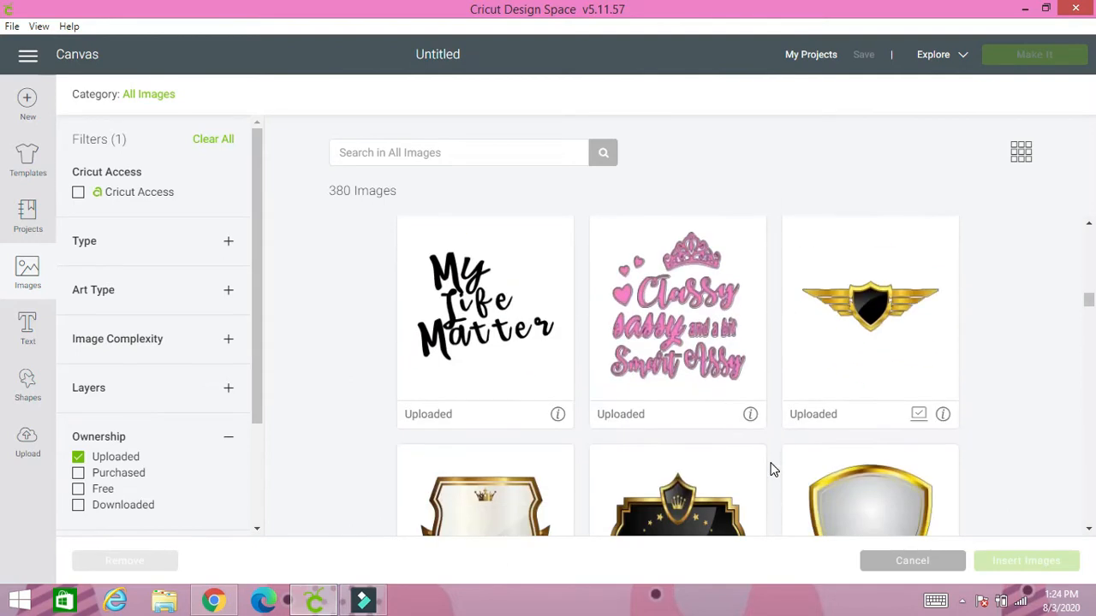
scroll(777, 472, down, 12)
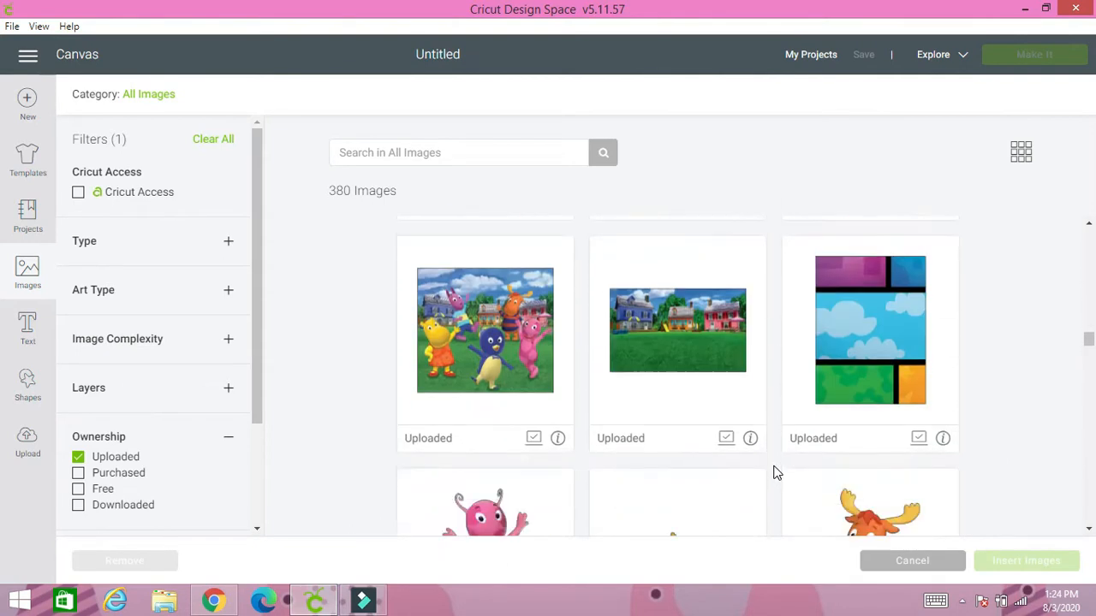
scroll(775, 473, down, 12)
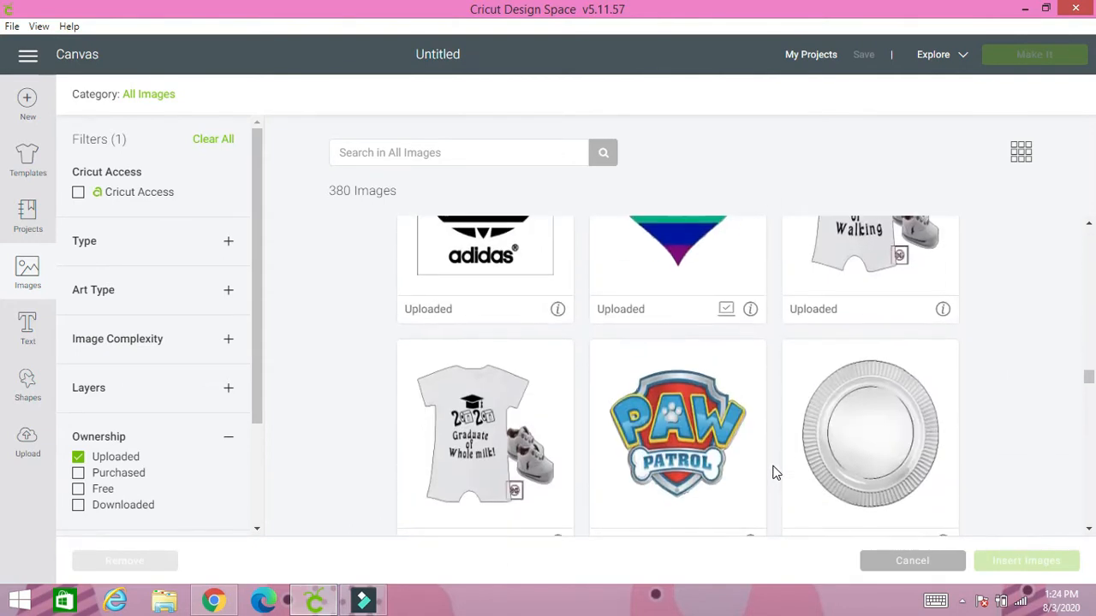
scroll(770, 477, down, 12)
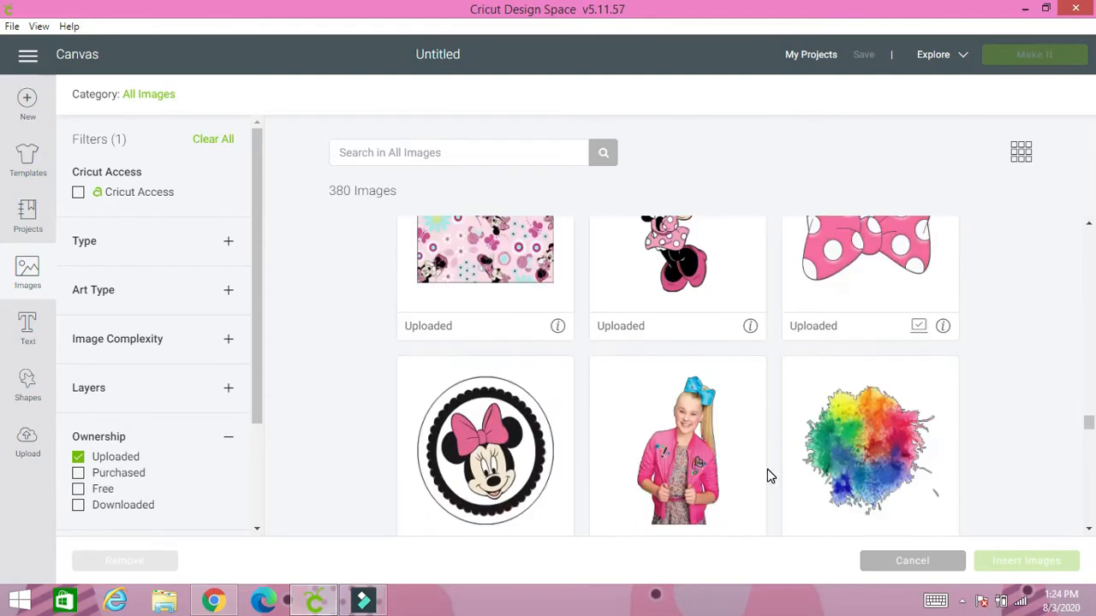
scroll(768, 477, down, 12)
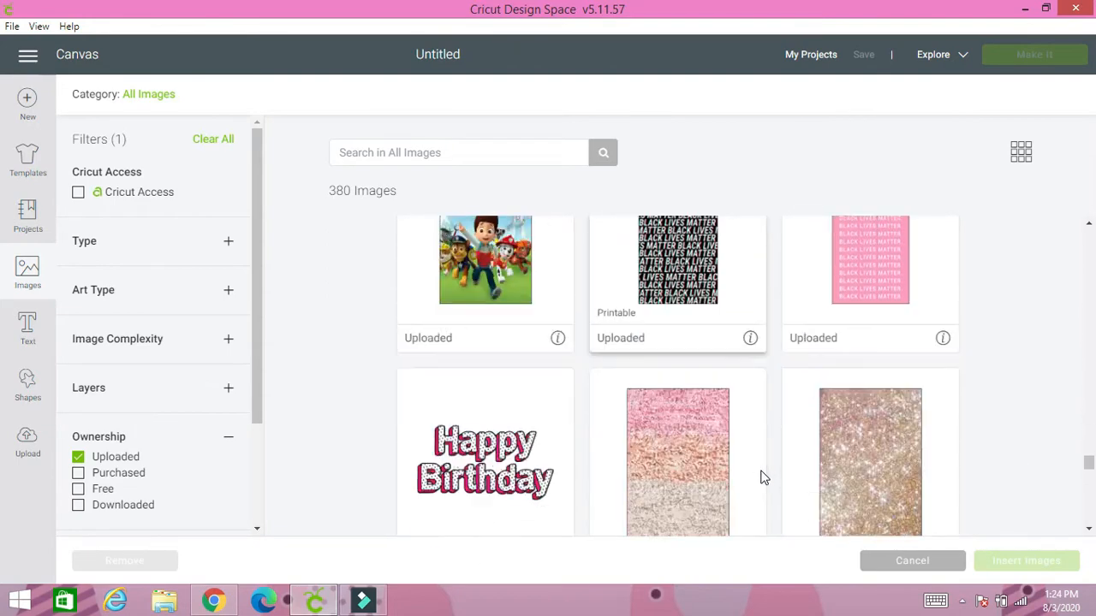
scroll(765, 479, down, 12)
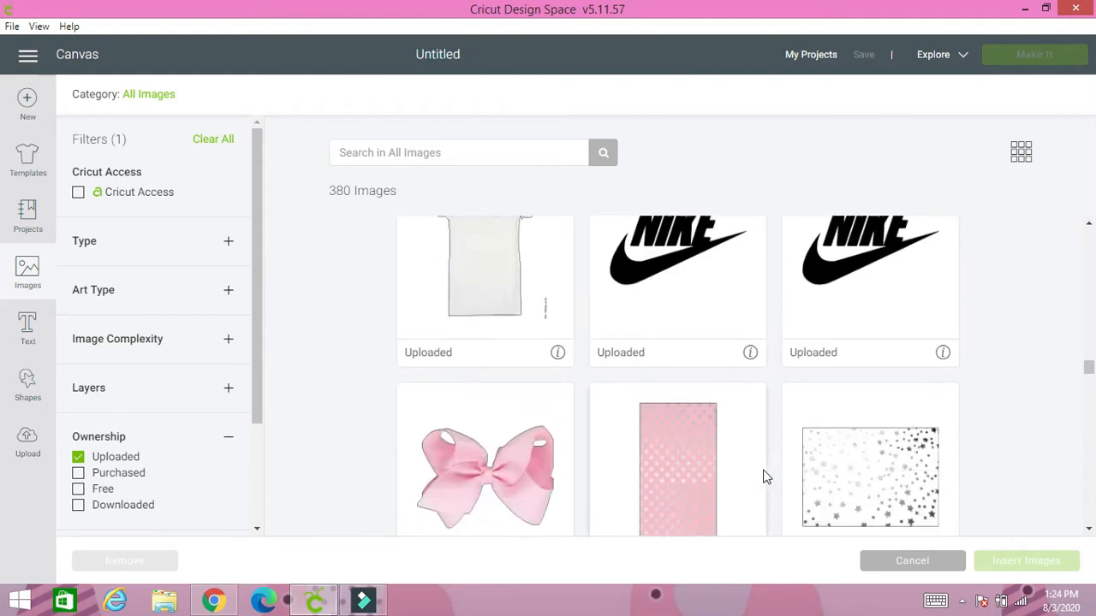
scroll(764, 478, up, 2)
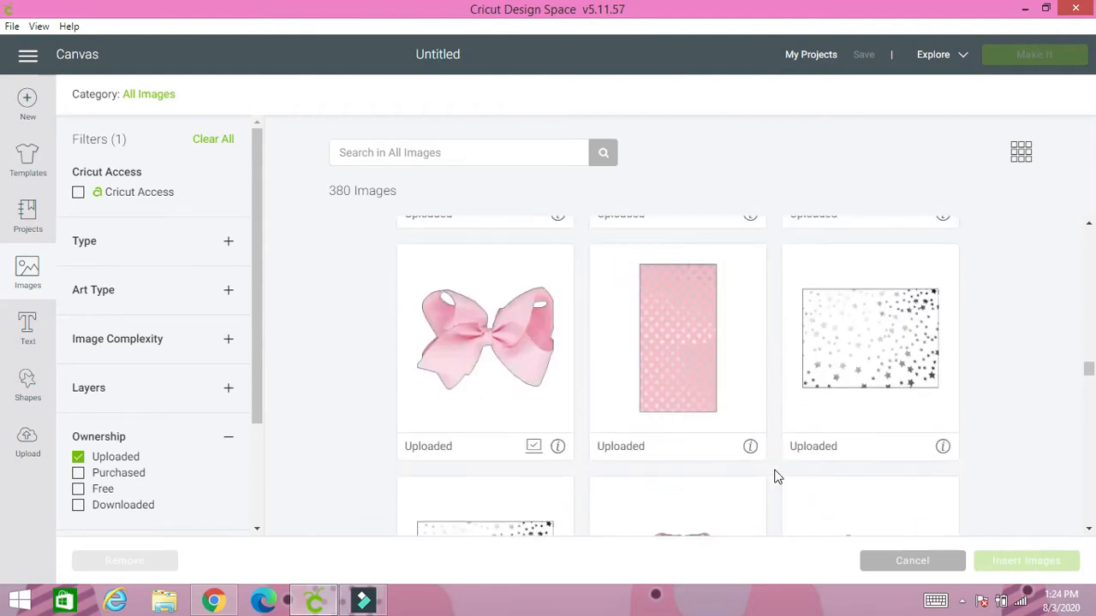
click(861, 385)
- Add the pink glitter and white-silver holographic patterns to the selection and insert the chosen images onto the canvas
scroll(860, 387, down, 10)
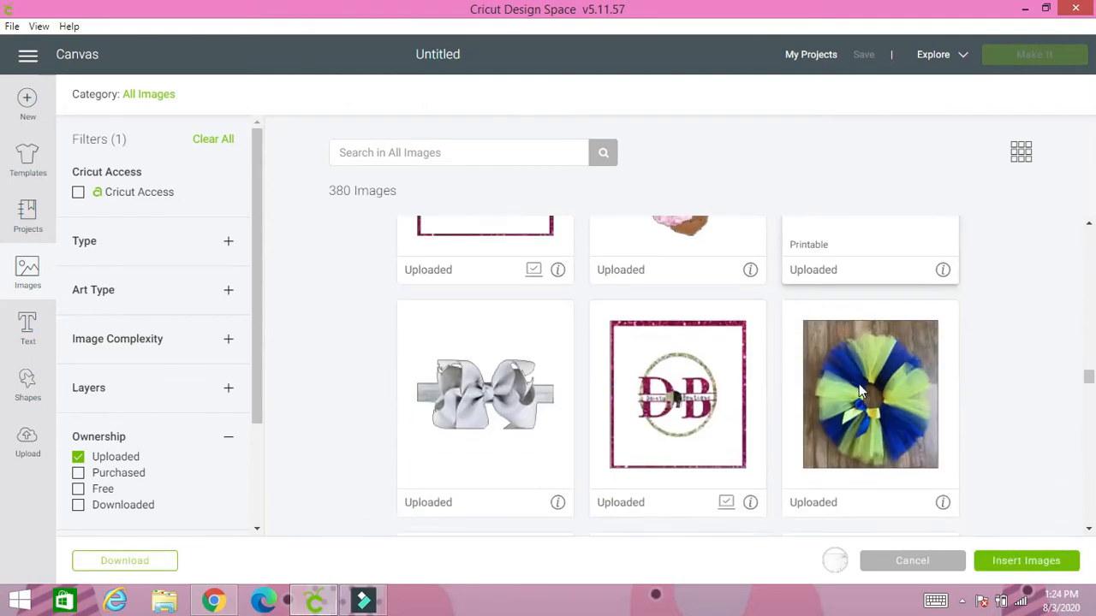
scroll(860, 389, down, 8)
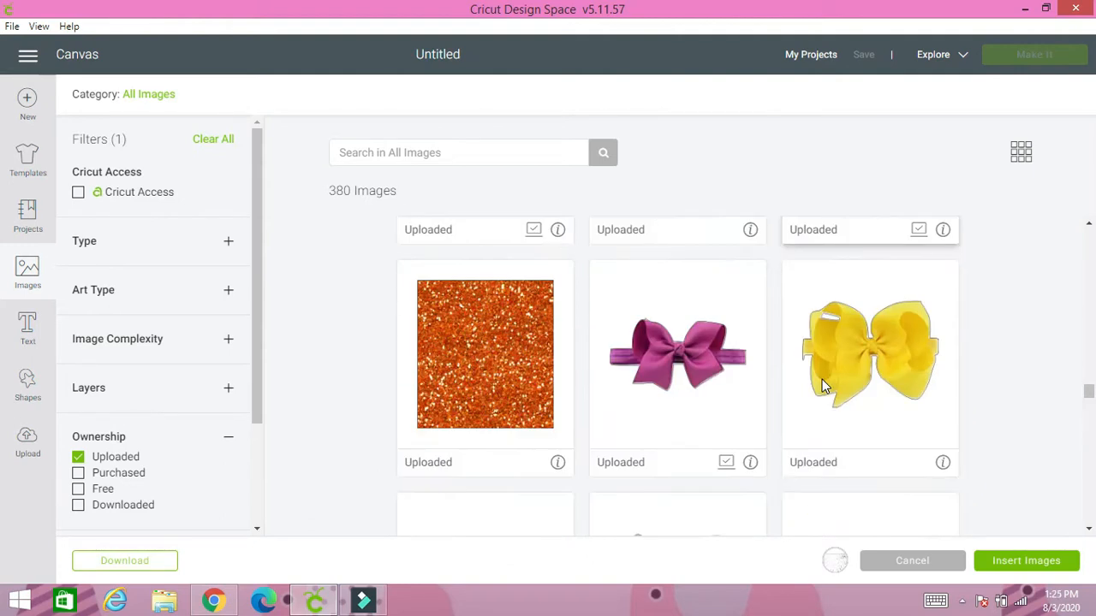
scroll(822, 379, up, 3)
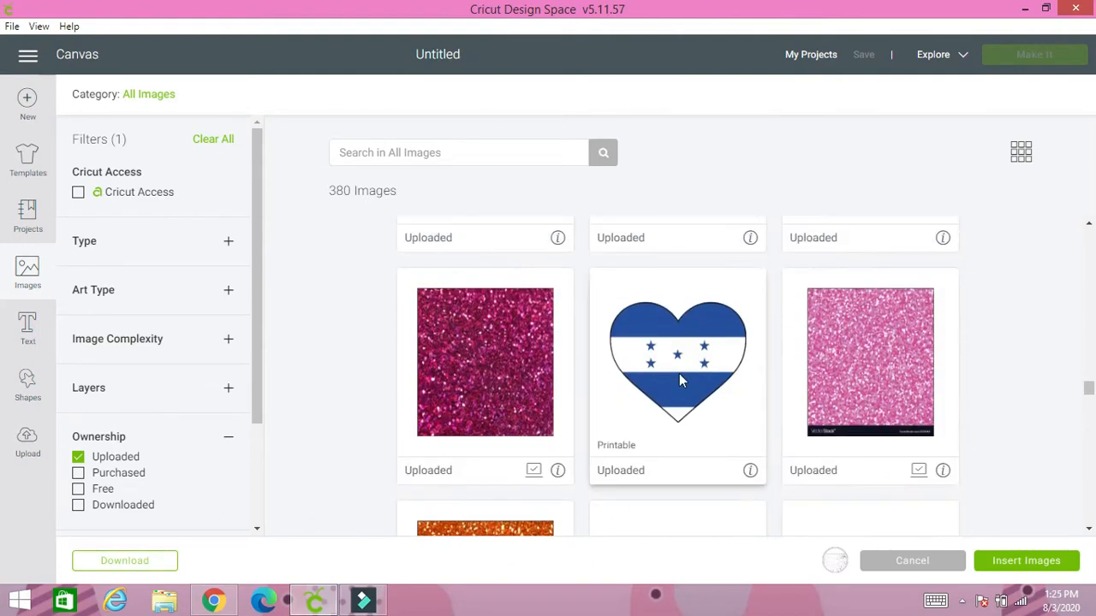
click(873, 360)
scroll(857, 370, down, 1)
scroll(858, 370, down, 8)
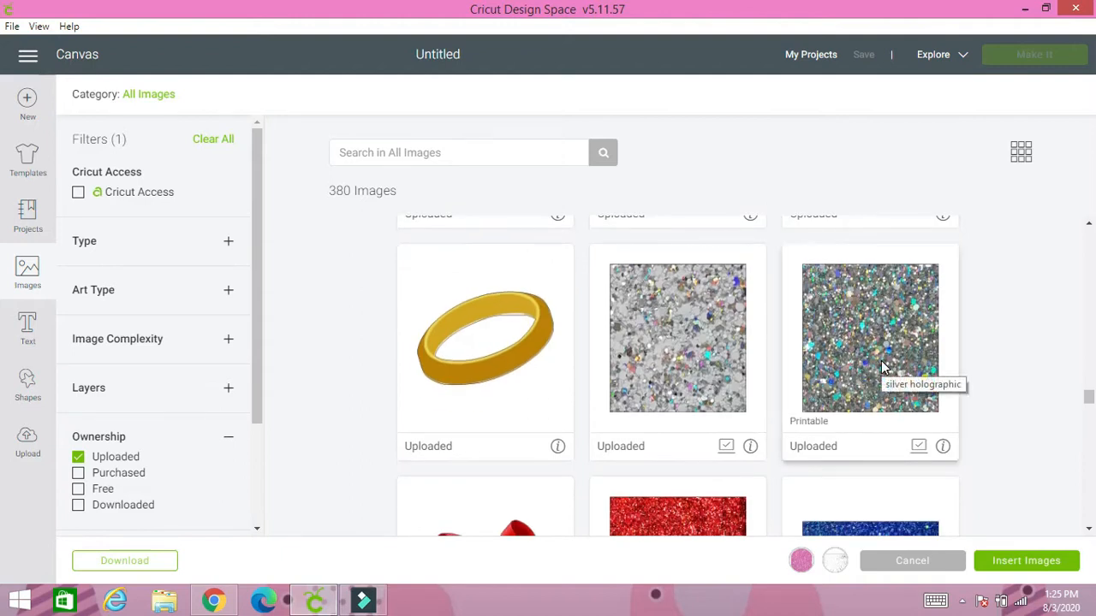
click(681, 359)
click(1032, 563)
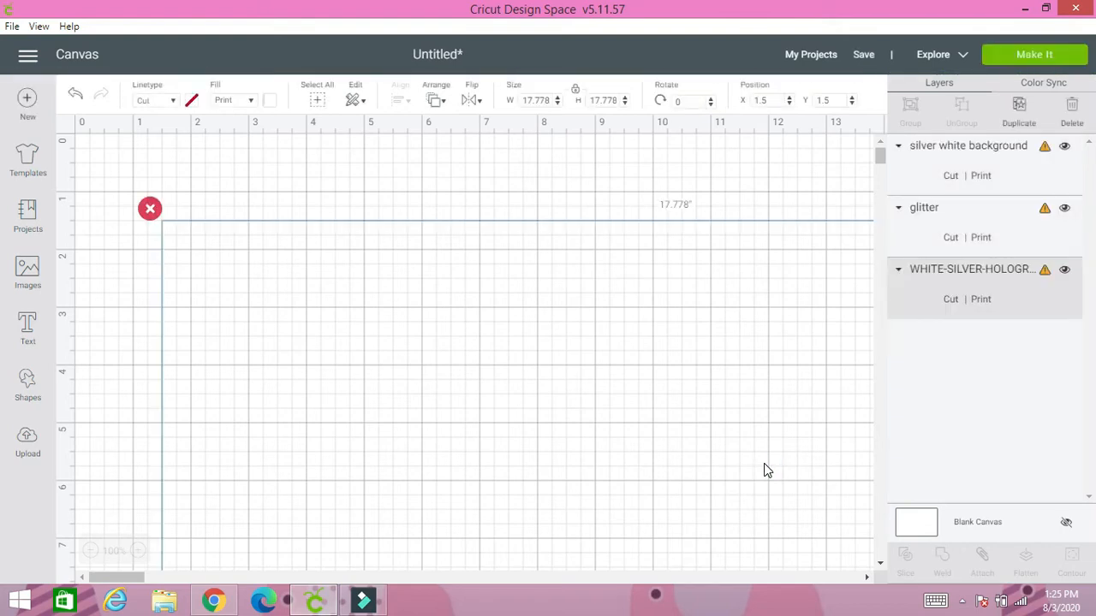
- Resize the silver white background to 5 by 5 inches with its proportions unlocked, then relock them
click(985, 153)
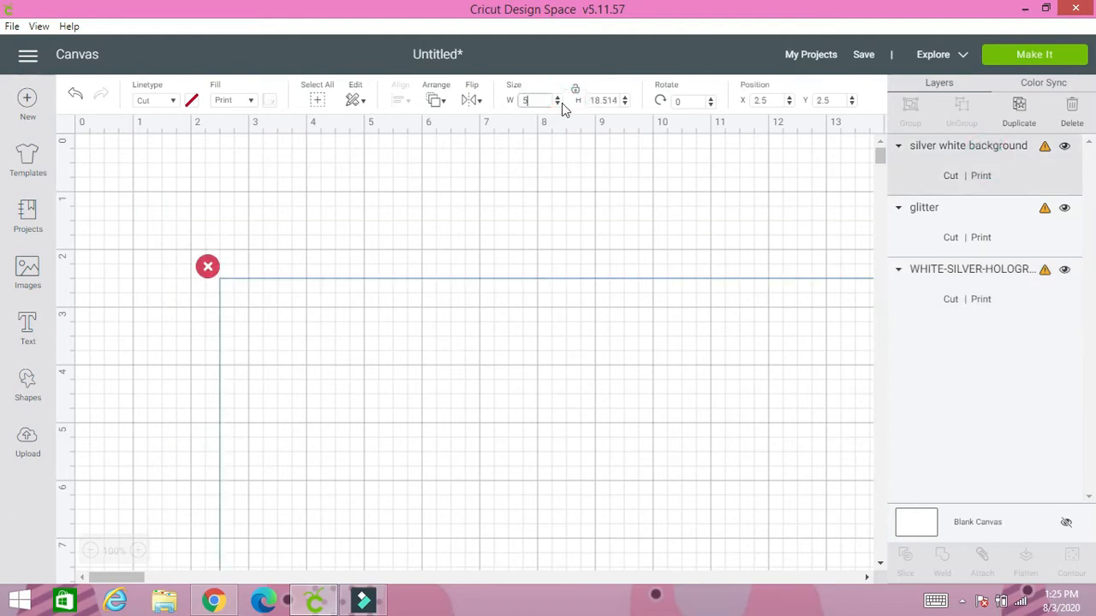
click(606, 100)
text(5)
click(571, 89)
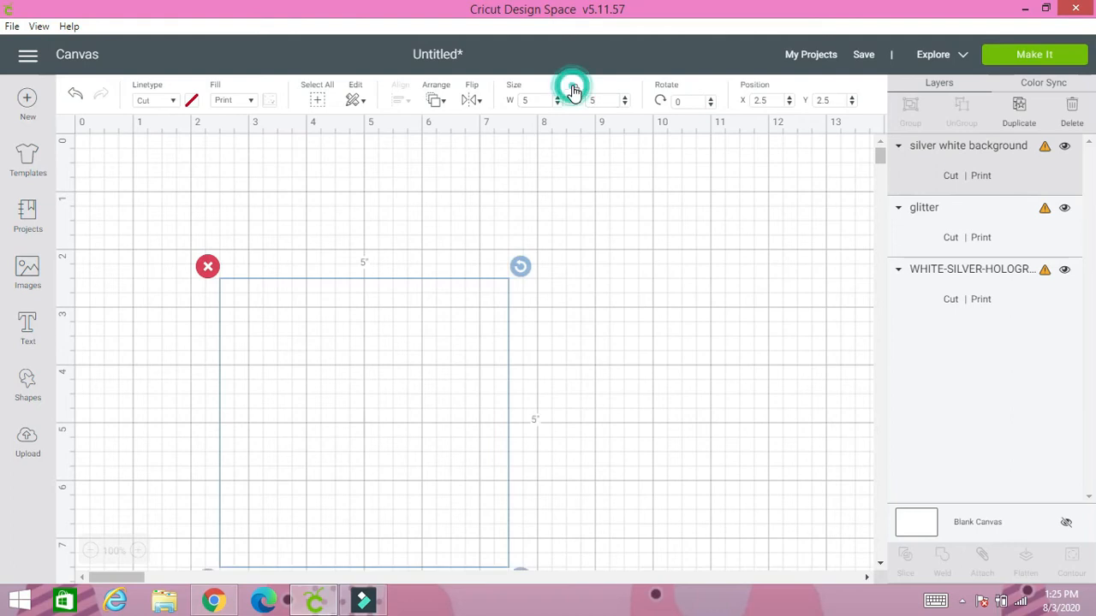
- Unlock the glitter image's proportions, set its width and height to 5 inches, and lock them again
click(989, 238)
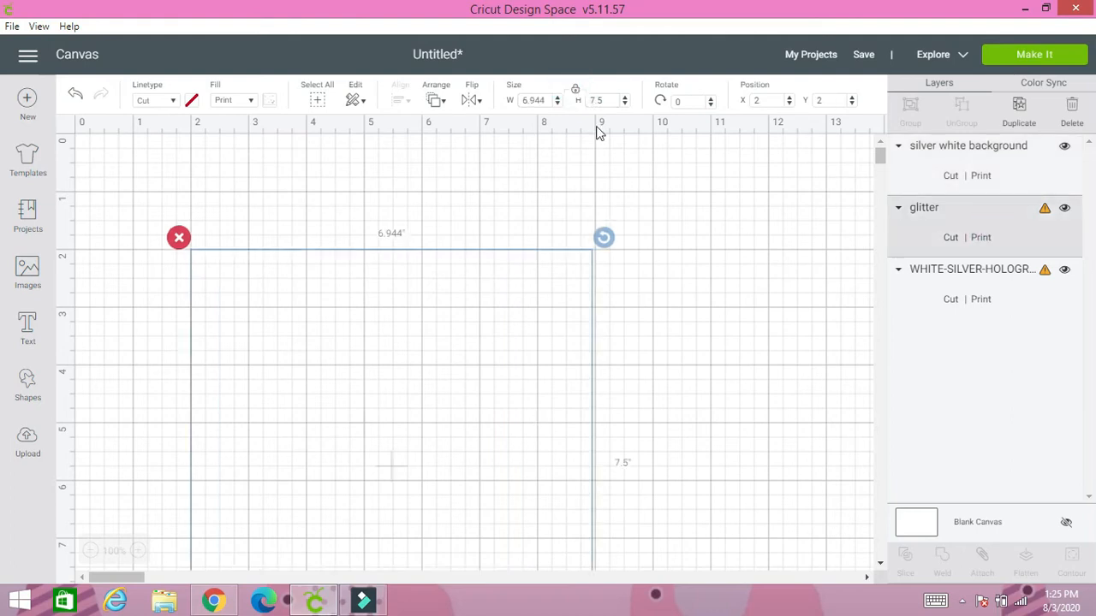
click(570, 90)
click(539, 100)
text(5)
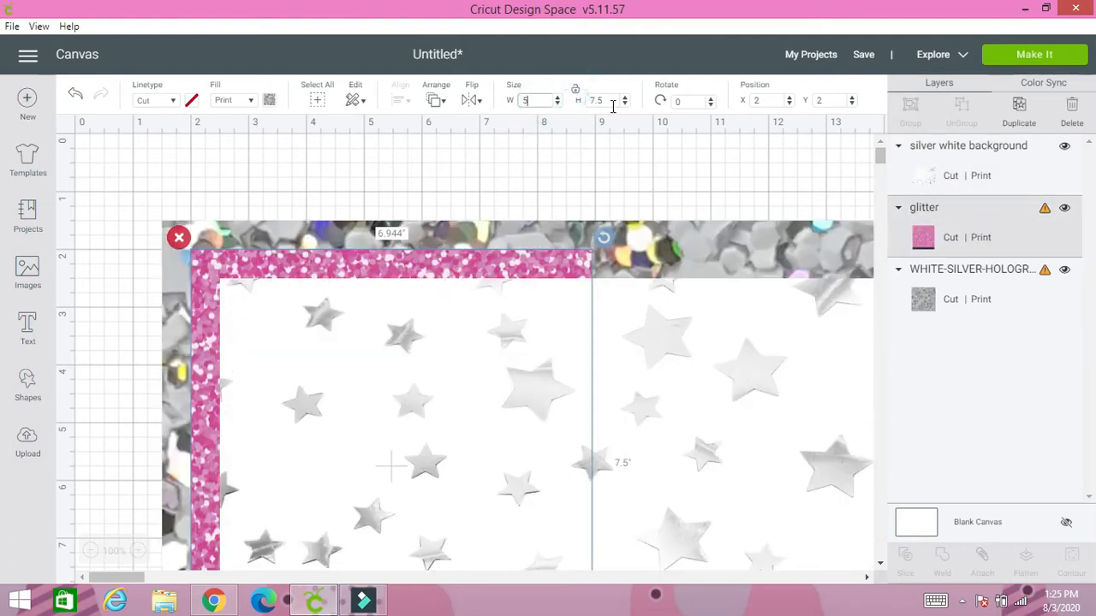
click(609, 100)
text(5)
click(576, 90)
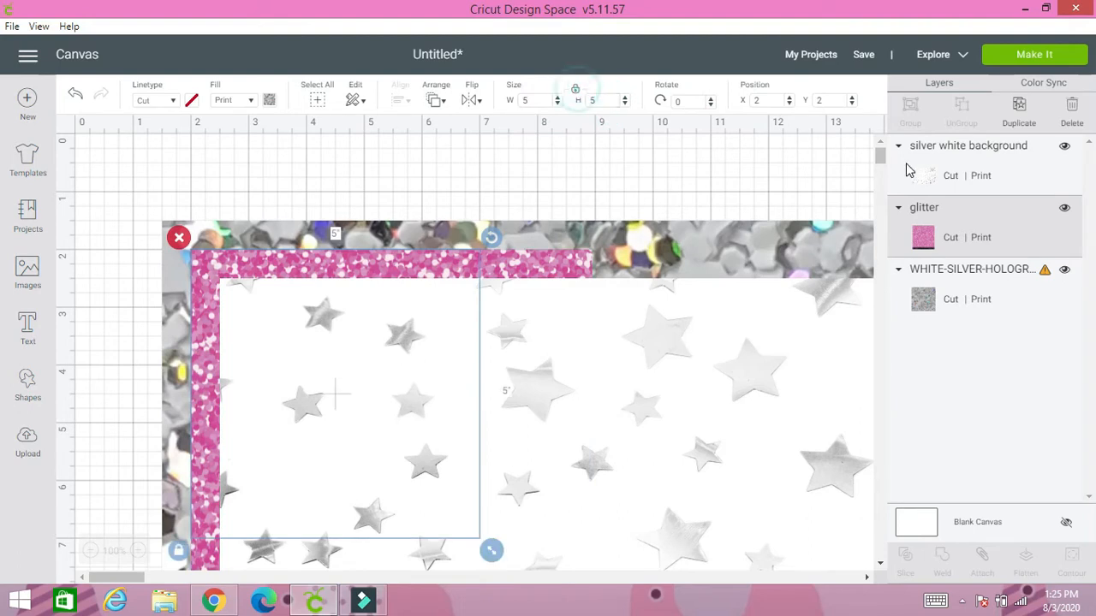
- Set the WHITE-SILVER-HOLOGRAM image's width and height to 5 inches independently, then restore the proportion lock
click(951, 292)
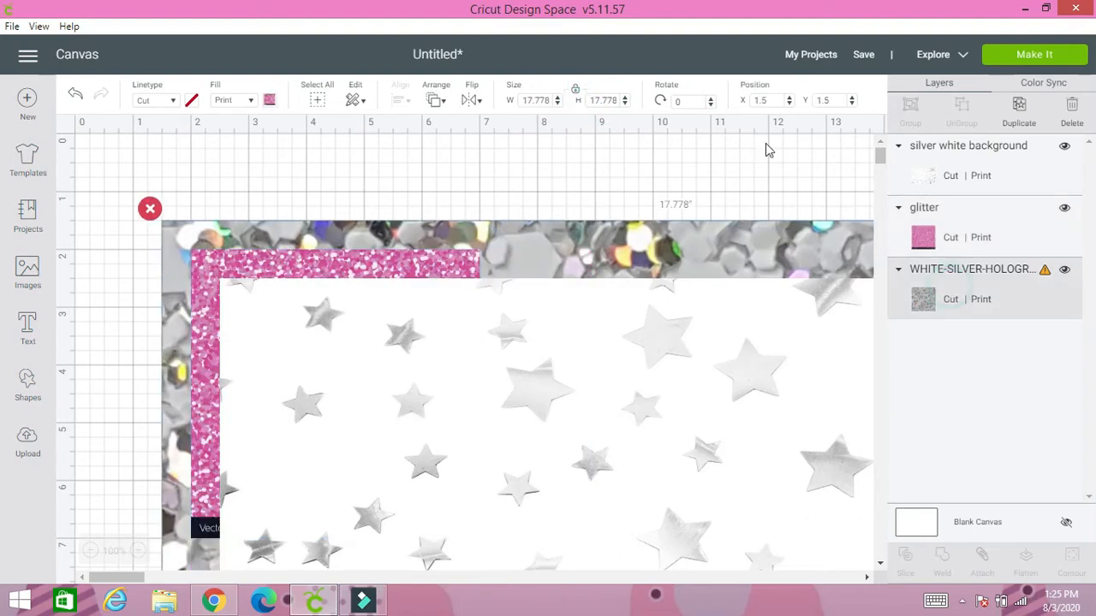
click(535, 100)
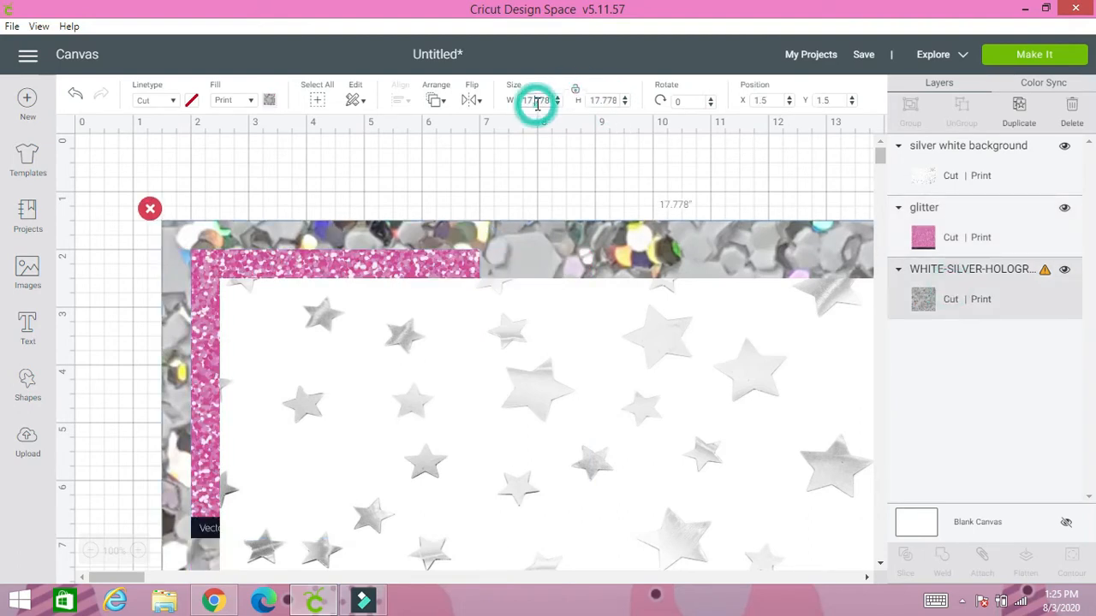
text(5)
click(604, 101)
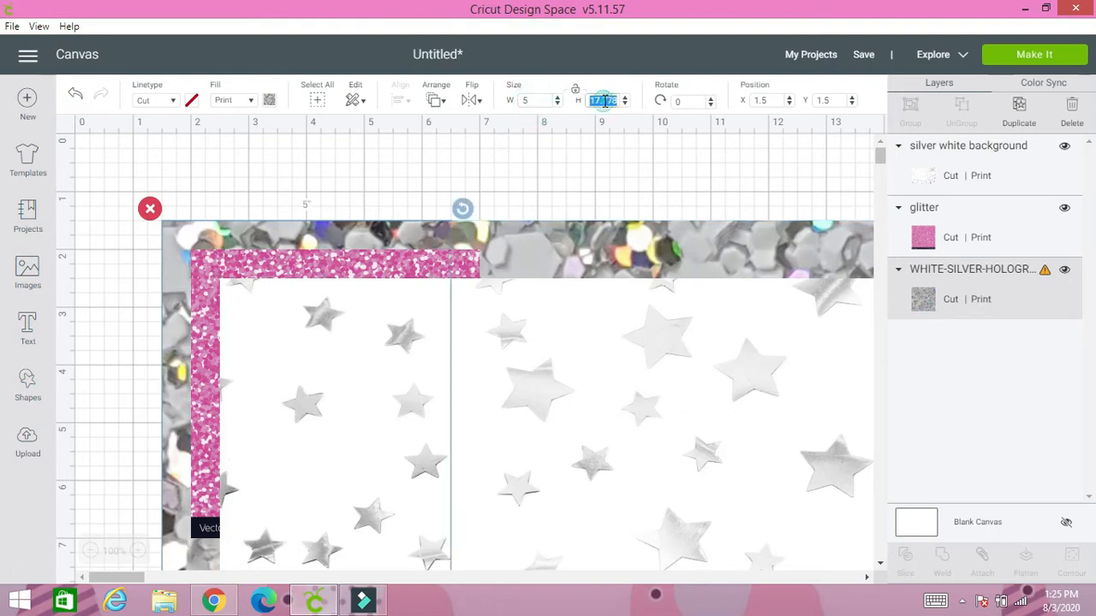
text(5)
click(576, 91)
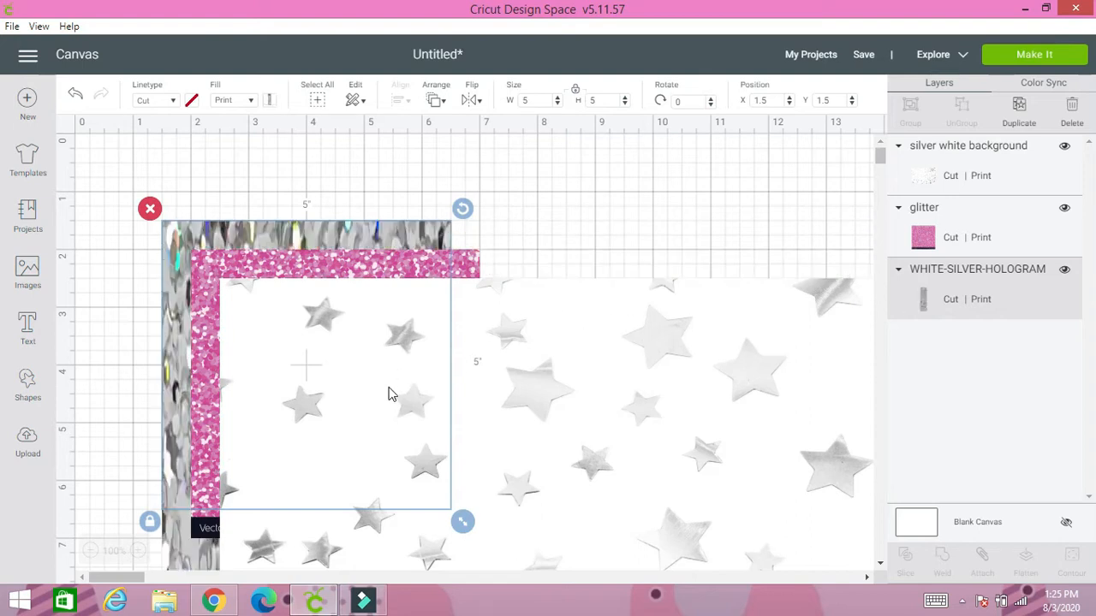
- Move the star, glitter and holographic squares to the right to clear the canvas area beside them, and deselect everything
drag(390, 396, 655, 262)
drag(394, 367, 768, 277)
drag(277, 396, 665, 282)
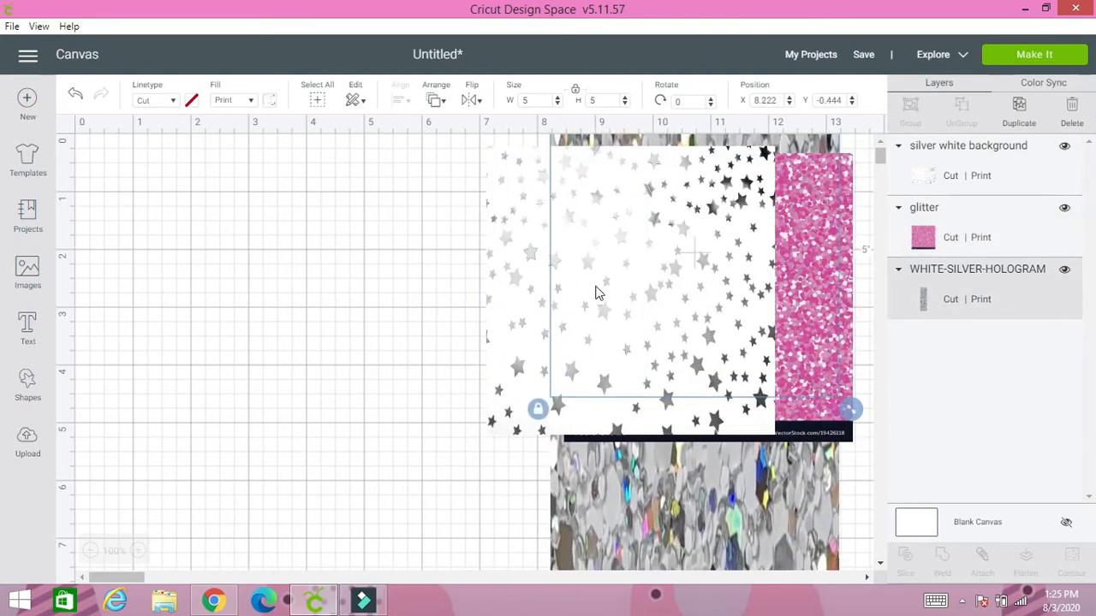
click(156, 377)
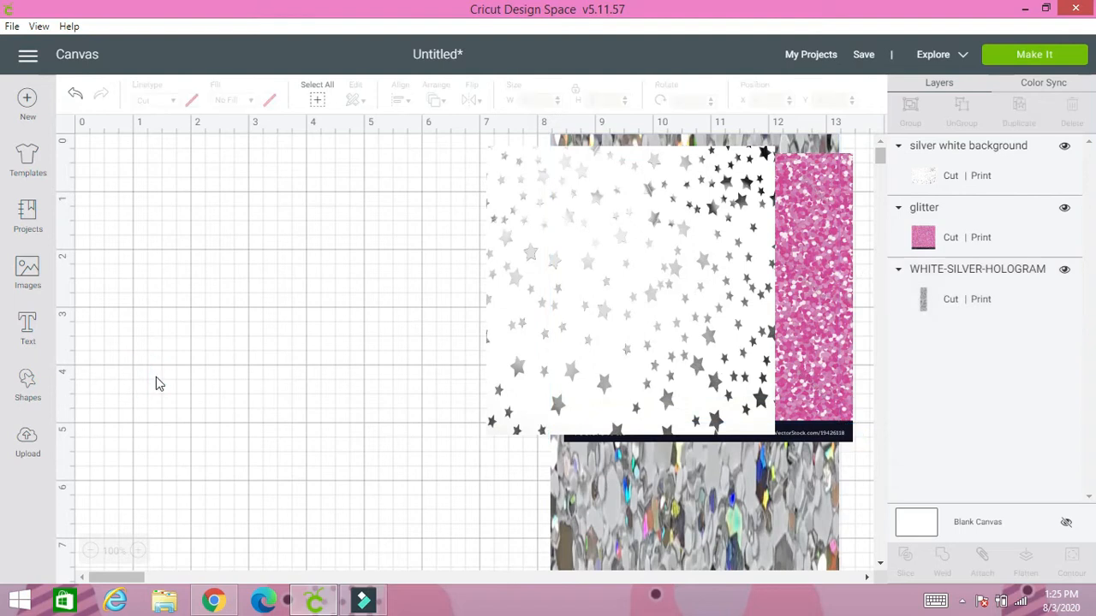
- Add a text box and set its font to Bayamo, searching the fonts for "bay"
click(623, 516)
click(28, 326)
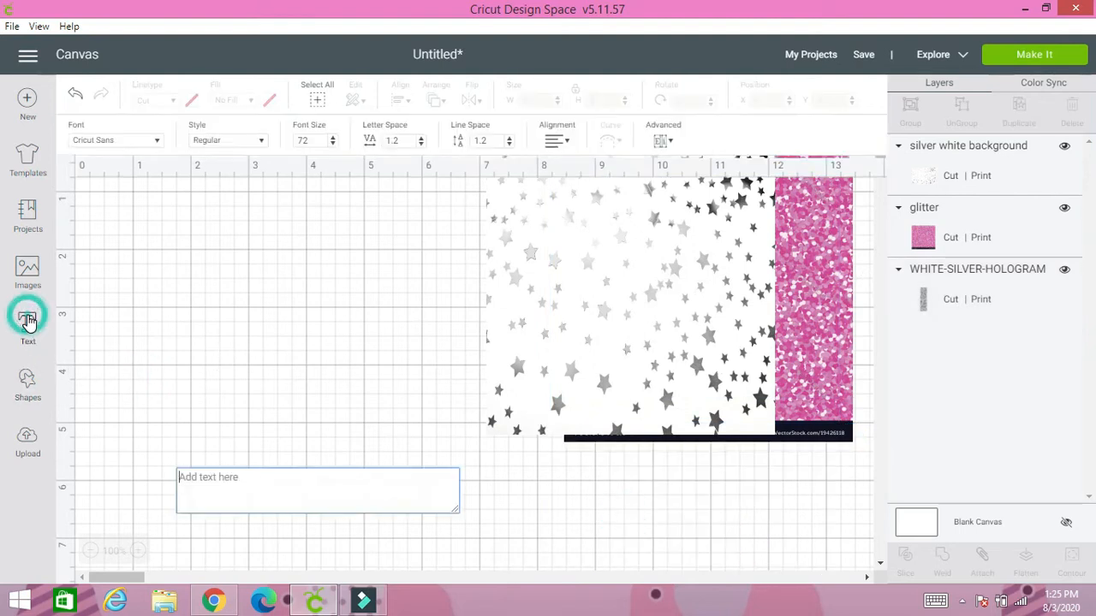
click(155, 140)
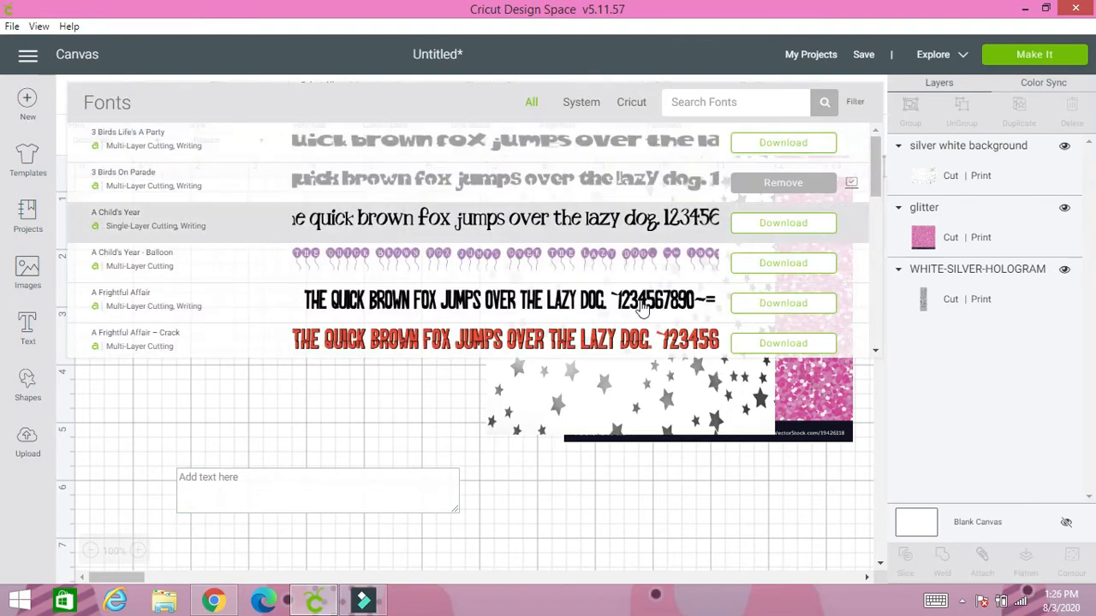
scroll(679, 202, down, 2)
scroll(677, 201, down, 5)
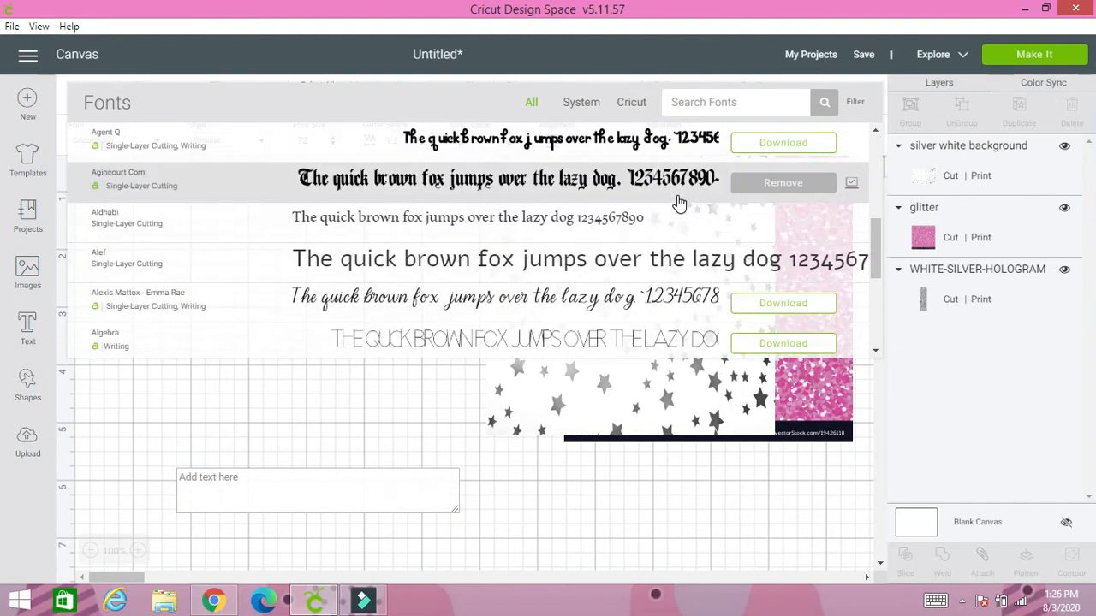
click(756, 99)
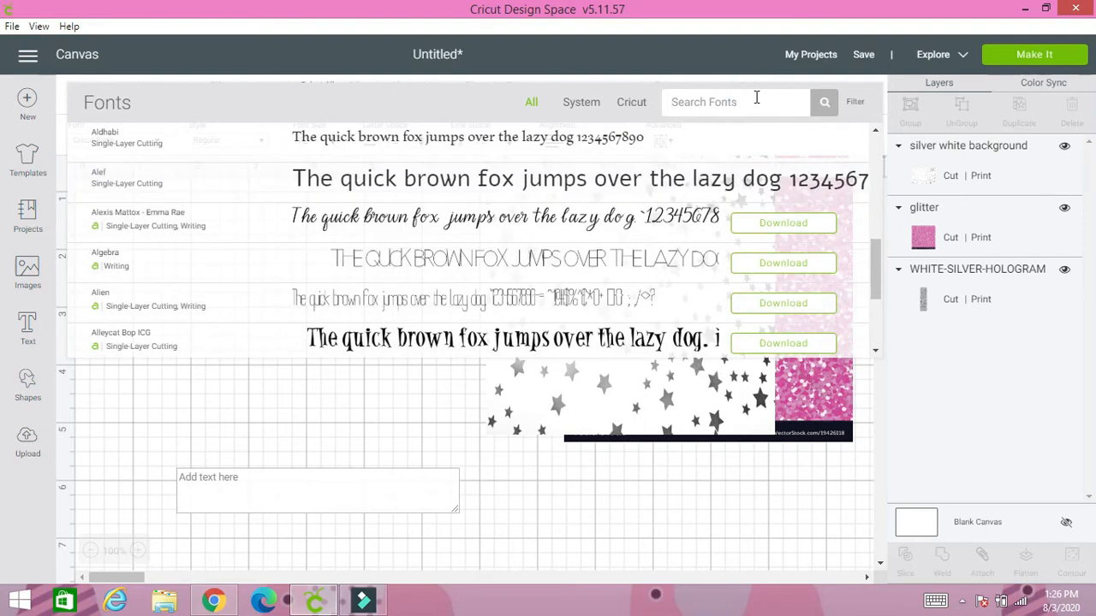
text(bay)
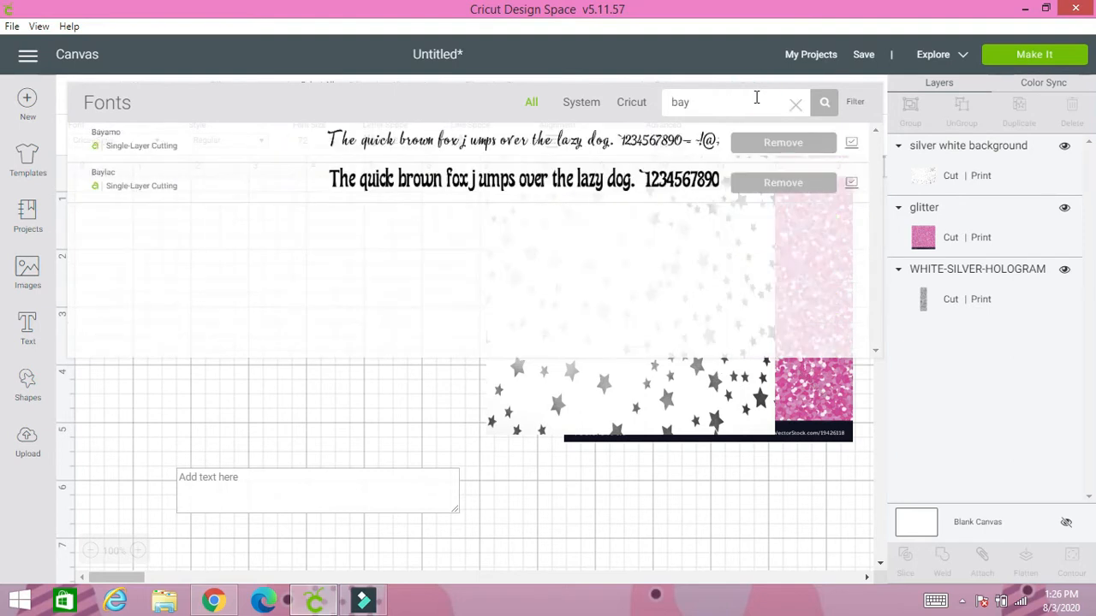
click(631, 142)
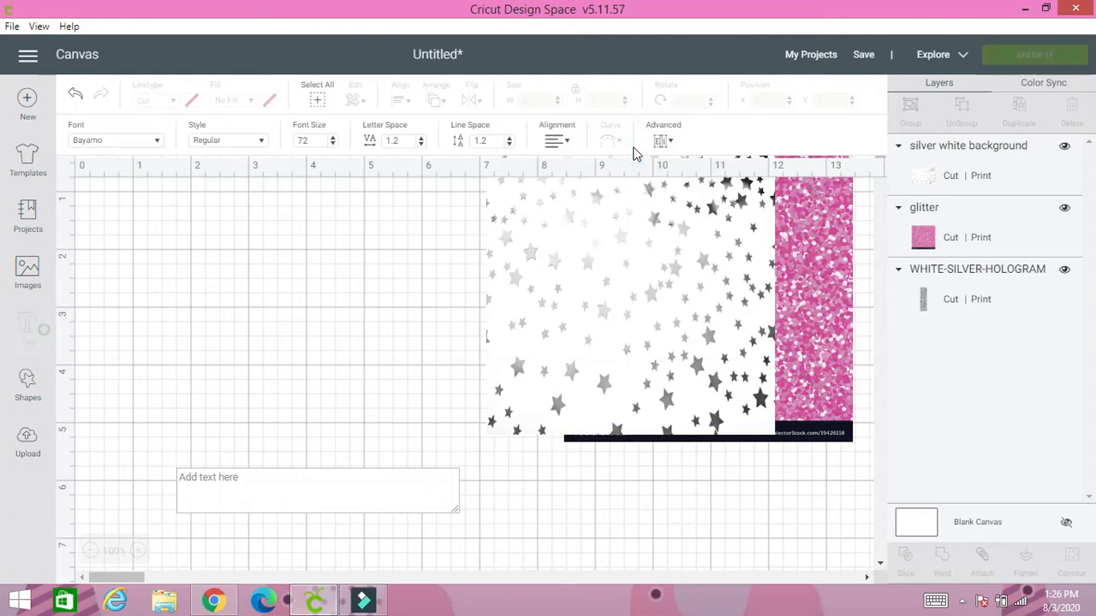
- Enter a capital E as the Bayamo text, place it in the empty upper area of the canvas and deselect it
click(265, 489)
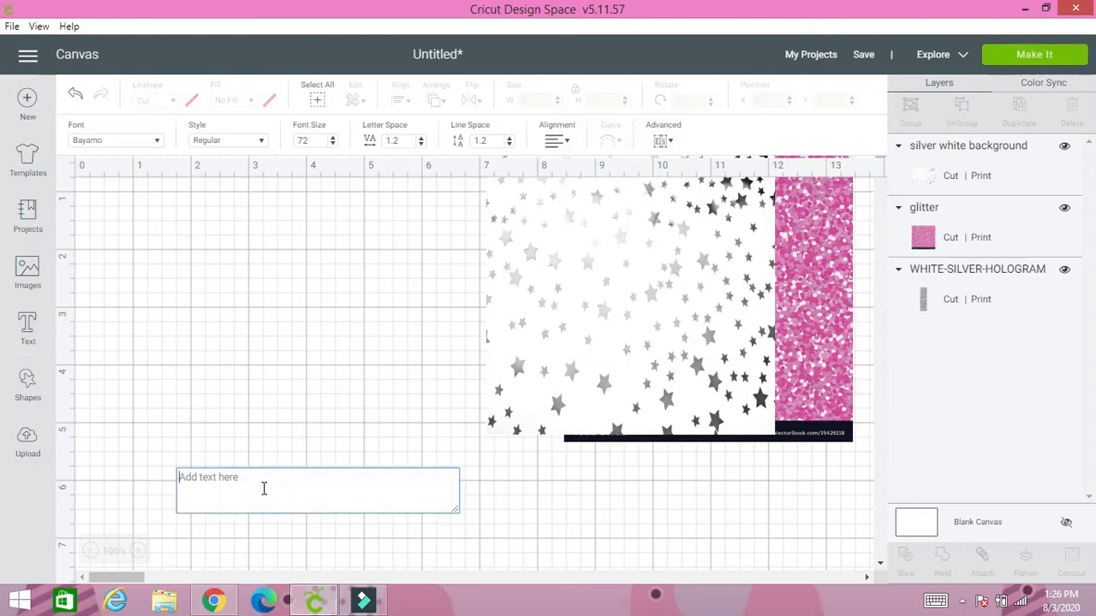
text(e)
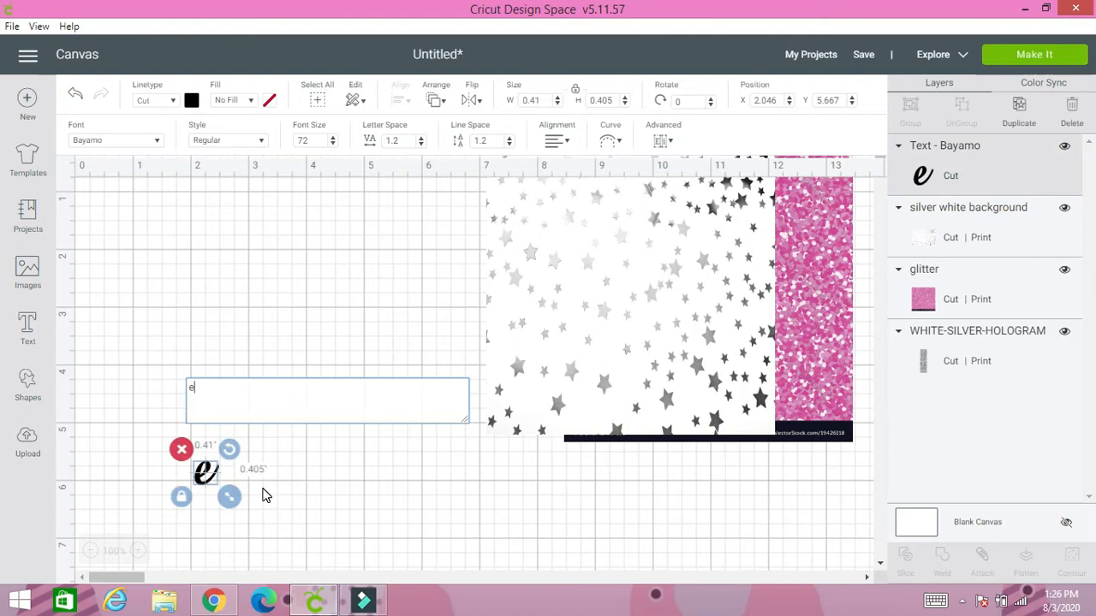
key(BackSpace)
text(E)
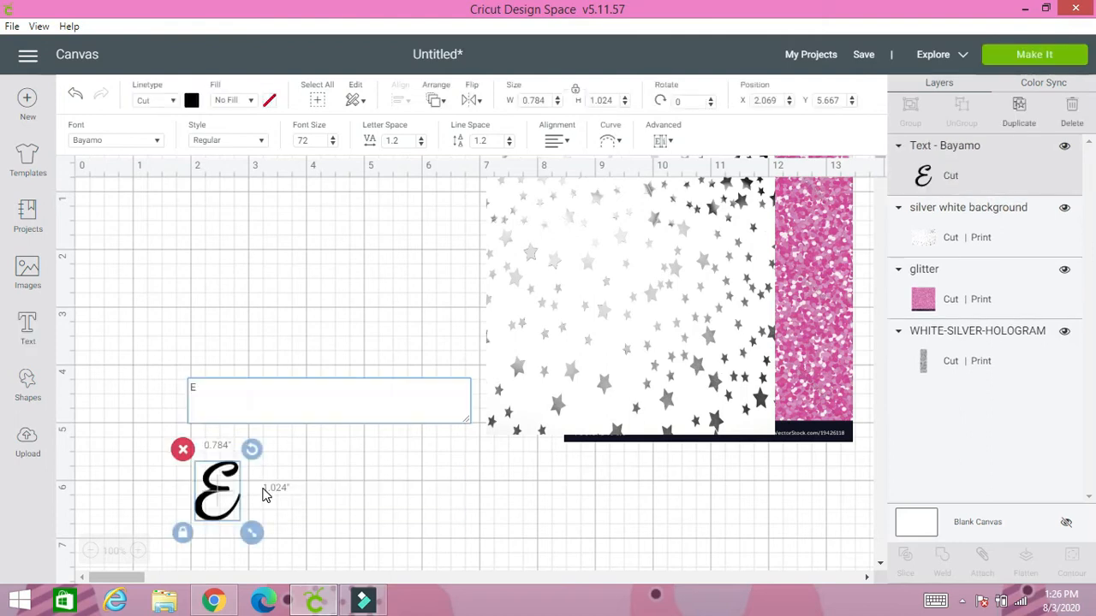
click(266, 491)
drag(214, 487, 235, 240)
click(320, 366)
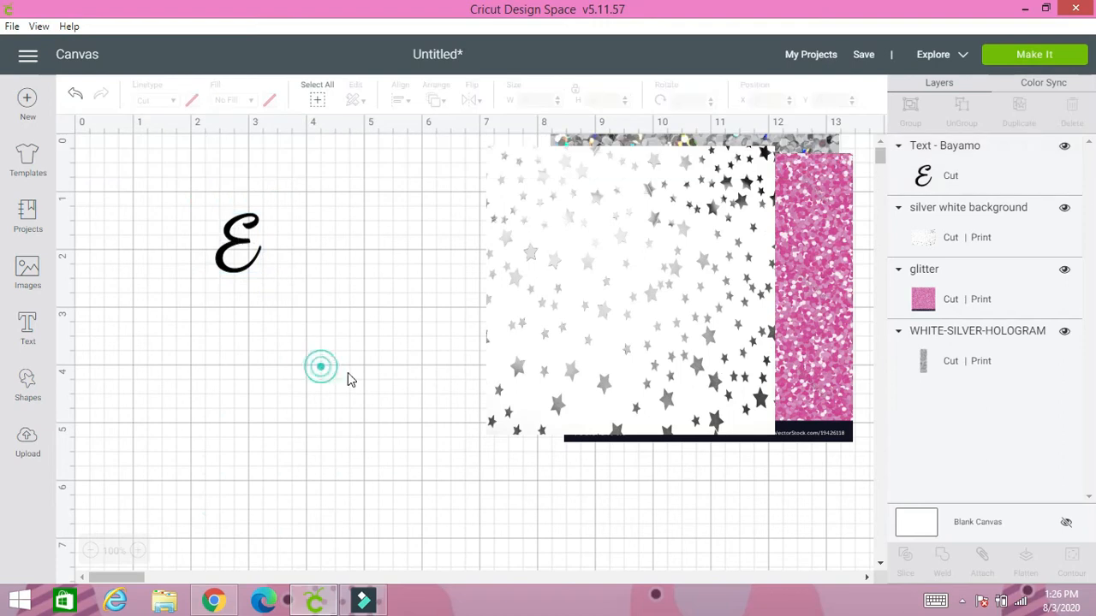
- Look at the lotion logo image results in Chrome, return to Cricut Design Space and move the E farther up and left
click(214, 599)
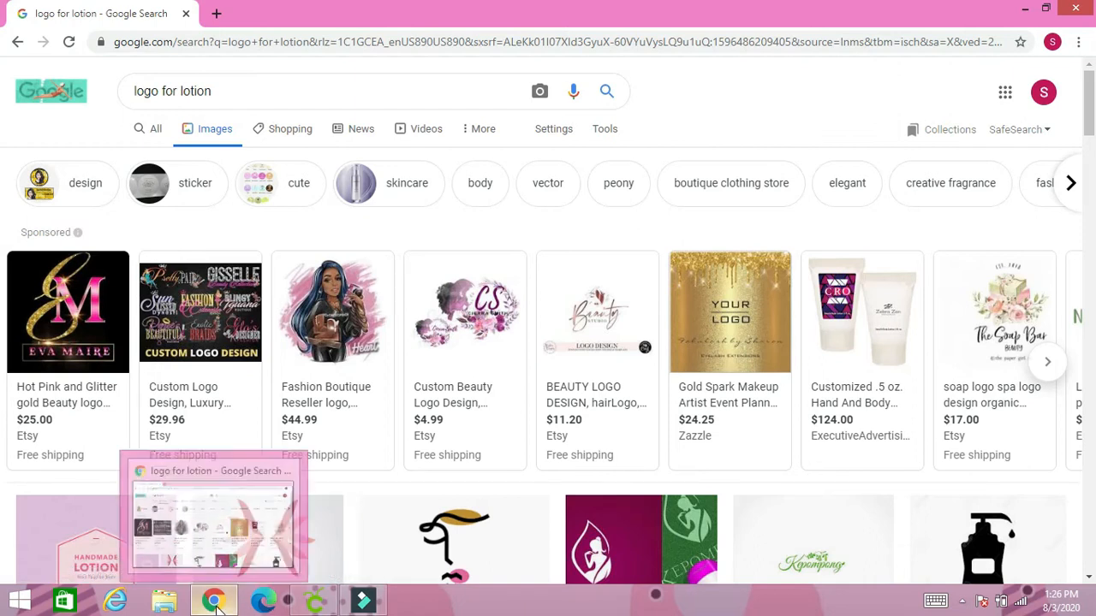
click(313, 602)
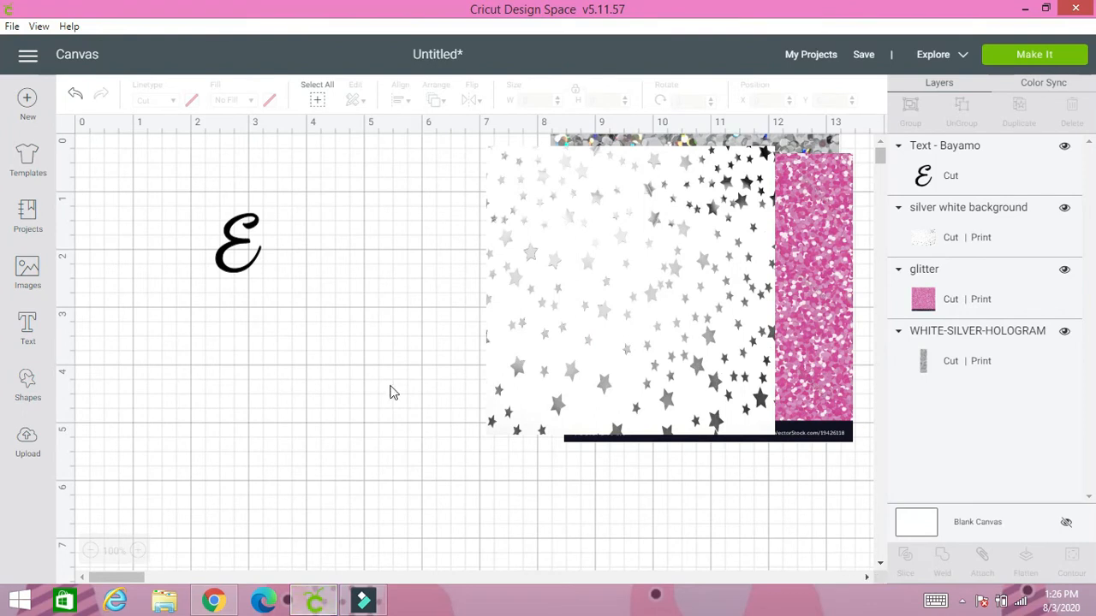
drag(226, 268, 130, 227)
click(130, 331)
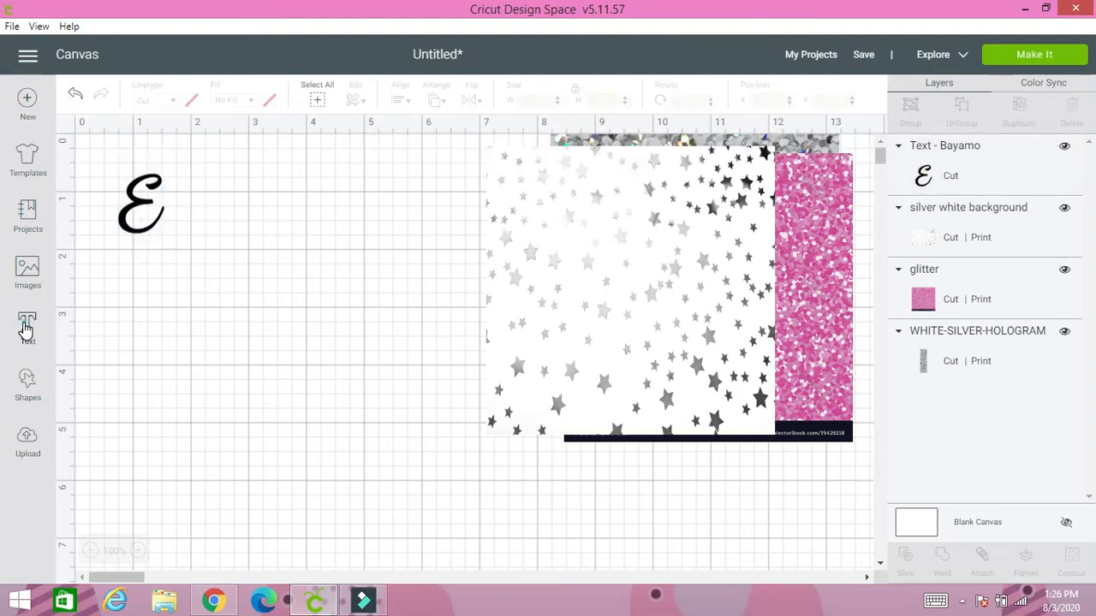
- Add a separate capital M in the Baylac font and place it just right of the E
click(25, 327)
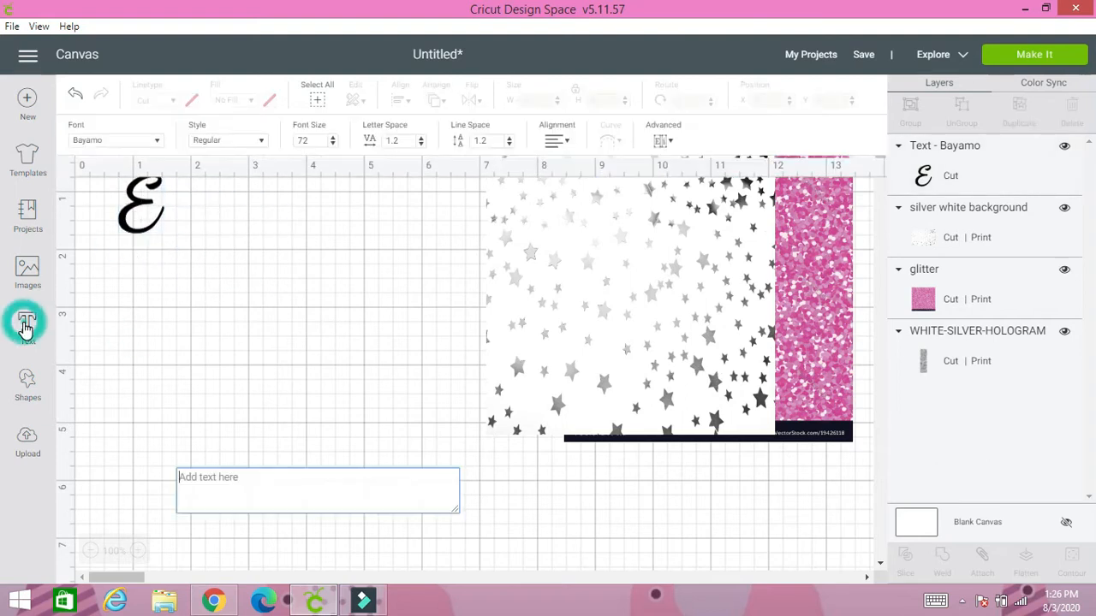
click(116, 140)
click(484, 189)
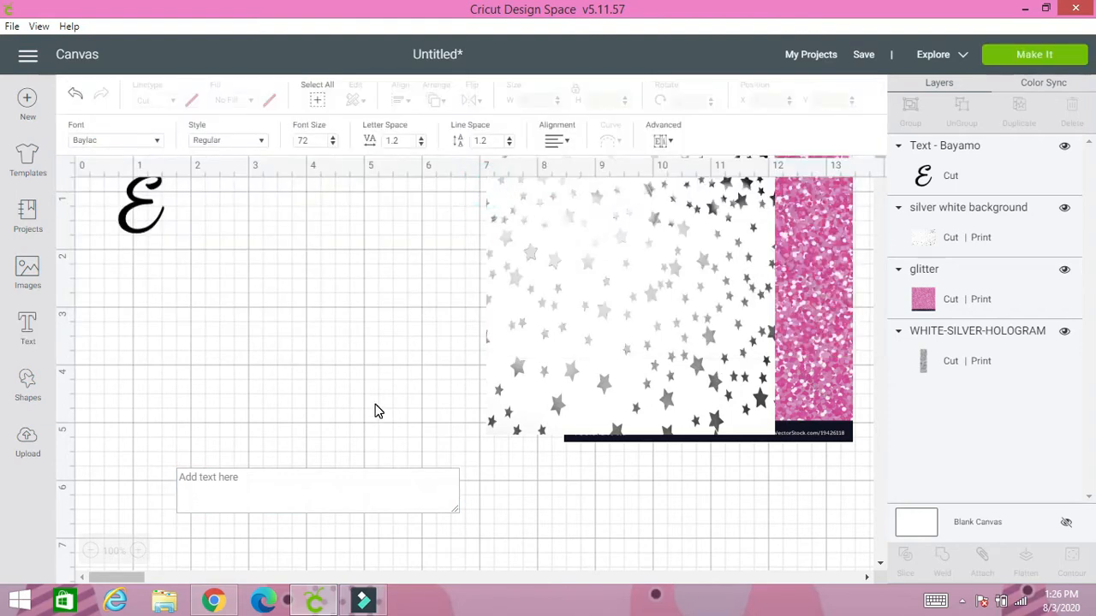
click(262, 488)
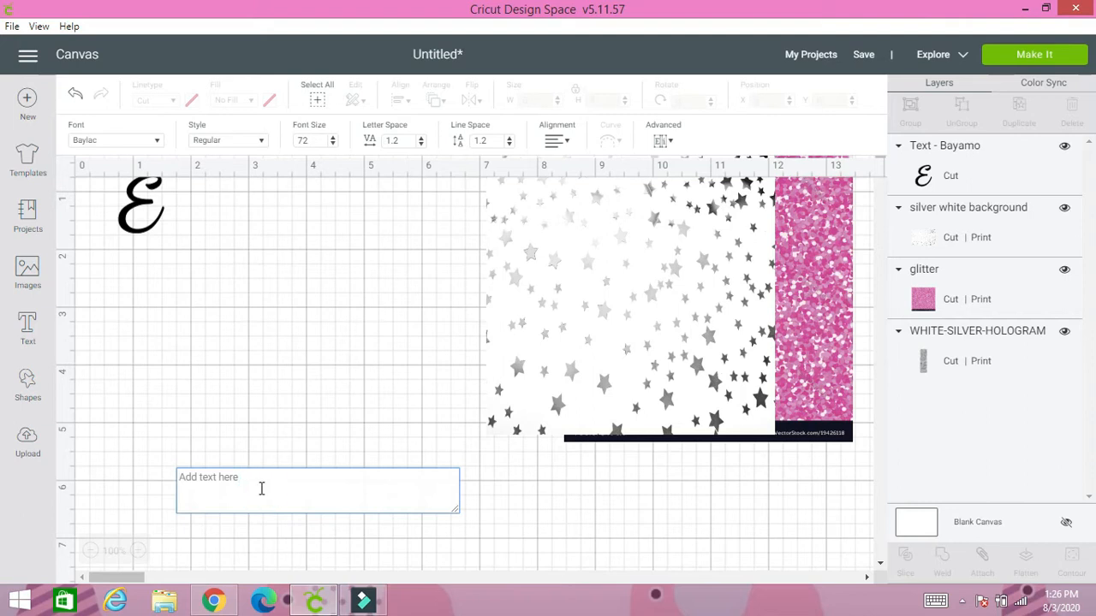
text(M)
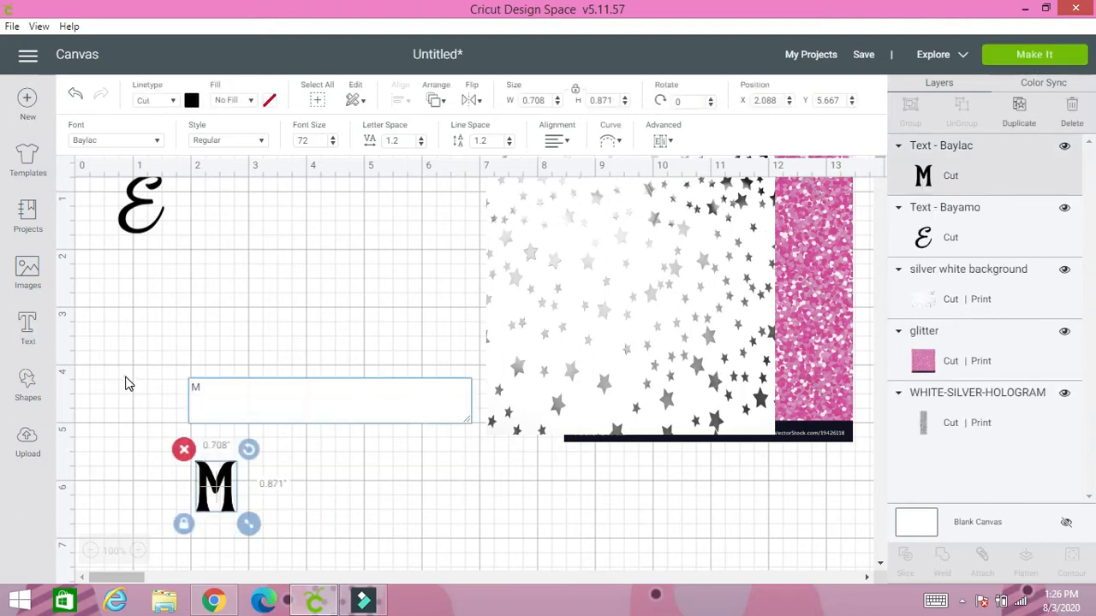
click(126, 384)
drag(221, 483, 214, 220)
click(231, 341)
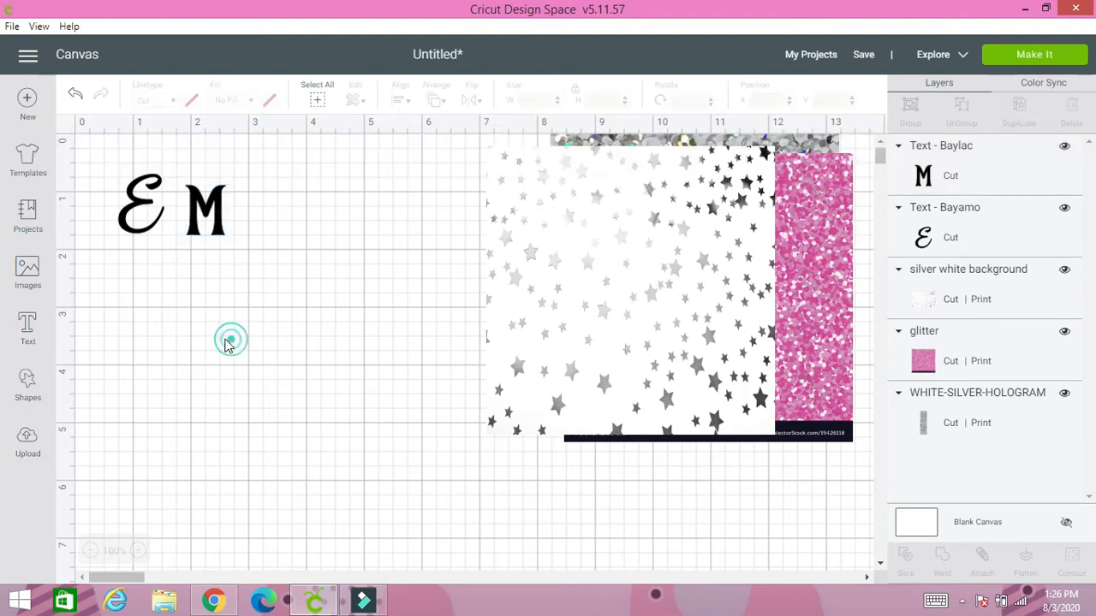
- Add the full logo name as another Baylac text and place it to the right of the M
click(30, 335)
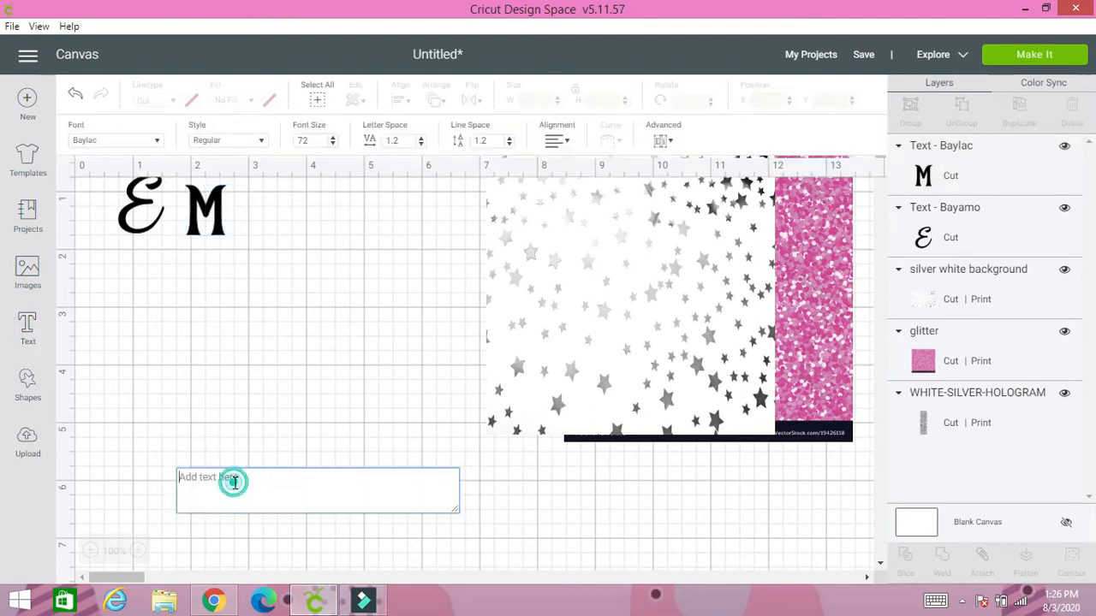
text(Mona)
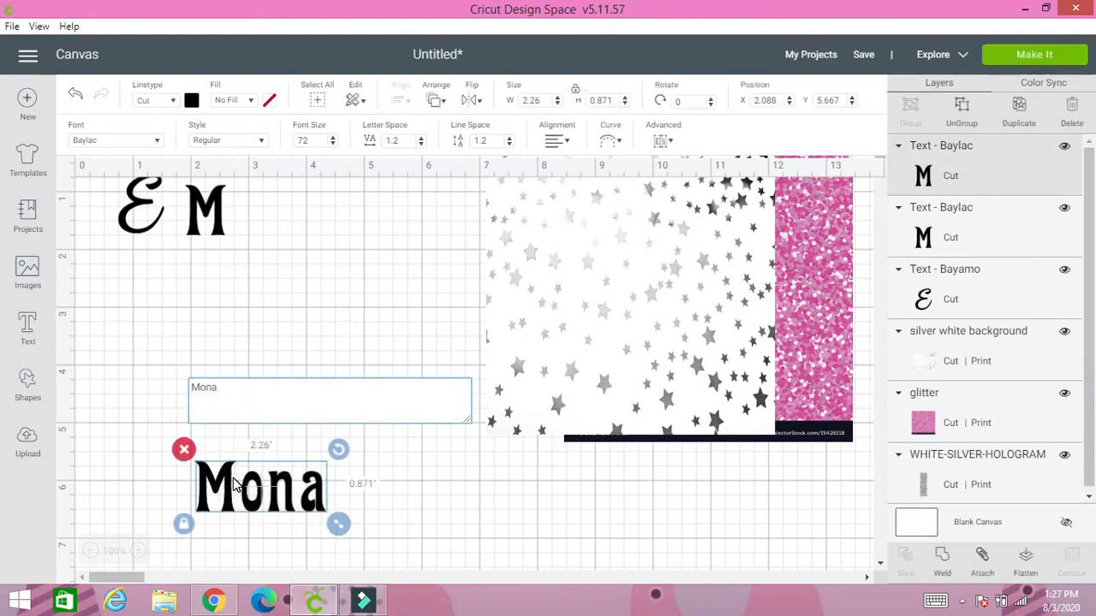
text(e)
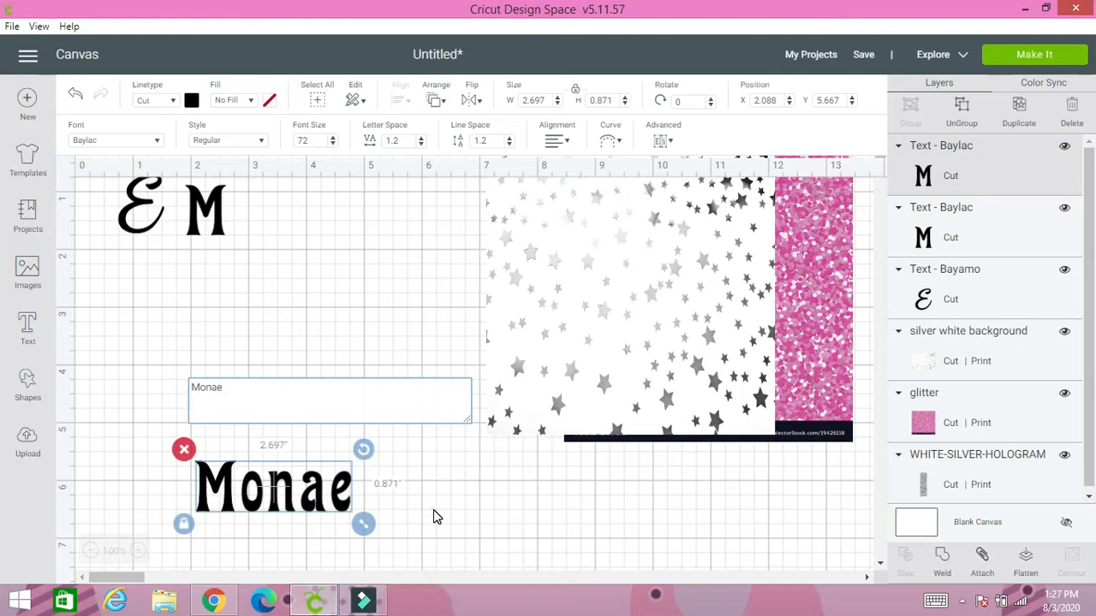
click(433, 510)
click(280, 501)
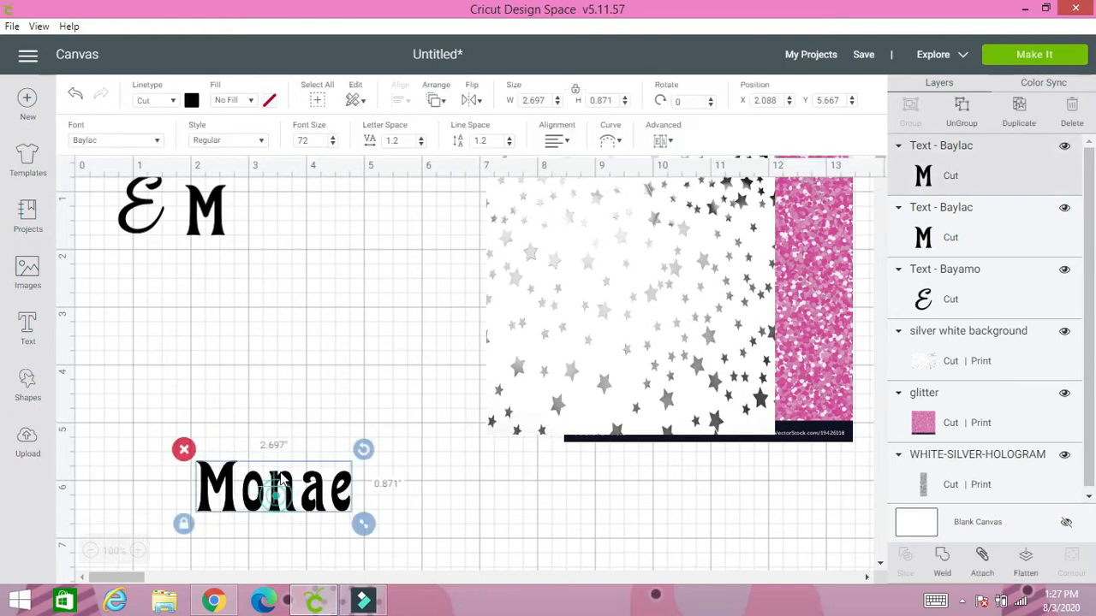
drag(280, 501, 325, 210)
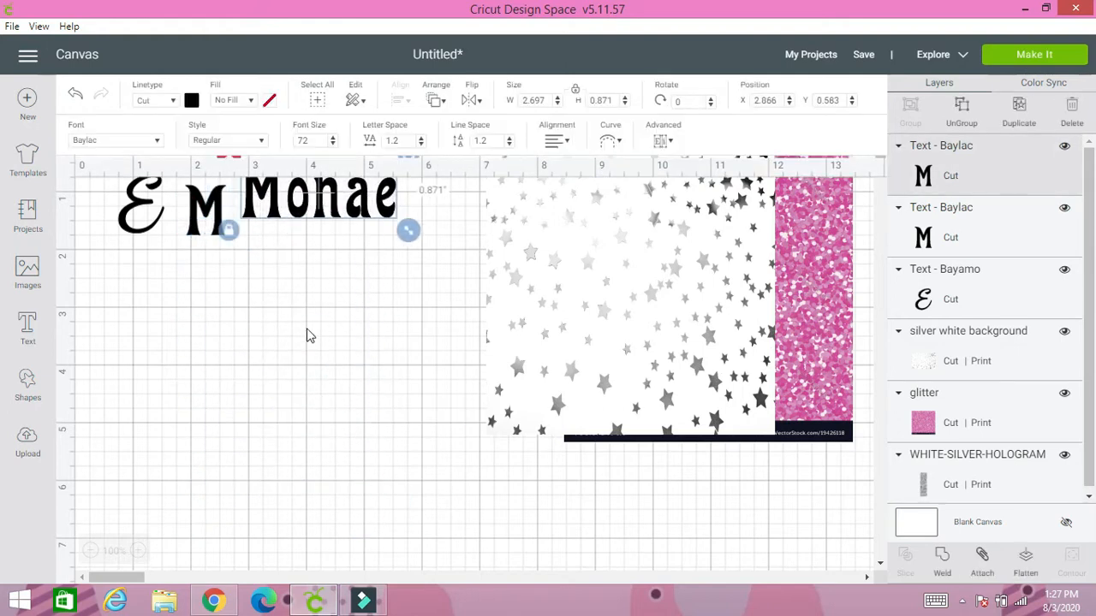
click(366, 324)
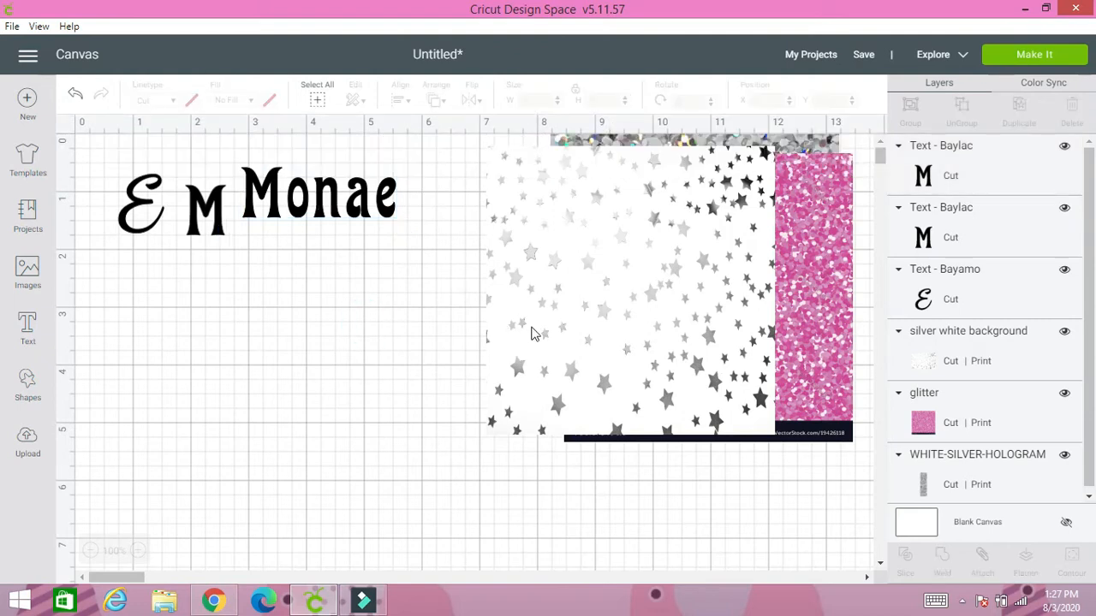
- Move the star background below the letters, position the name over its middle, and slice the two together
drag(595, 342, 242, 457)
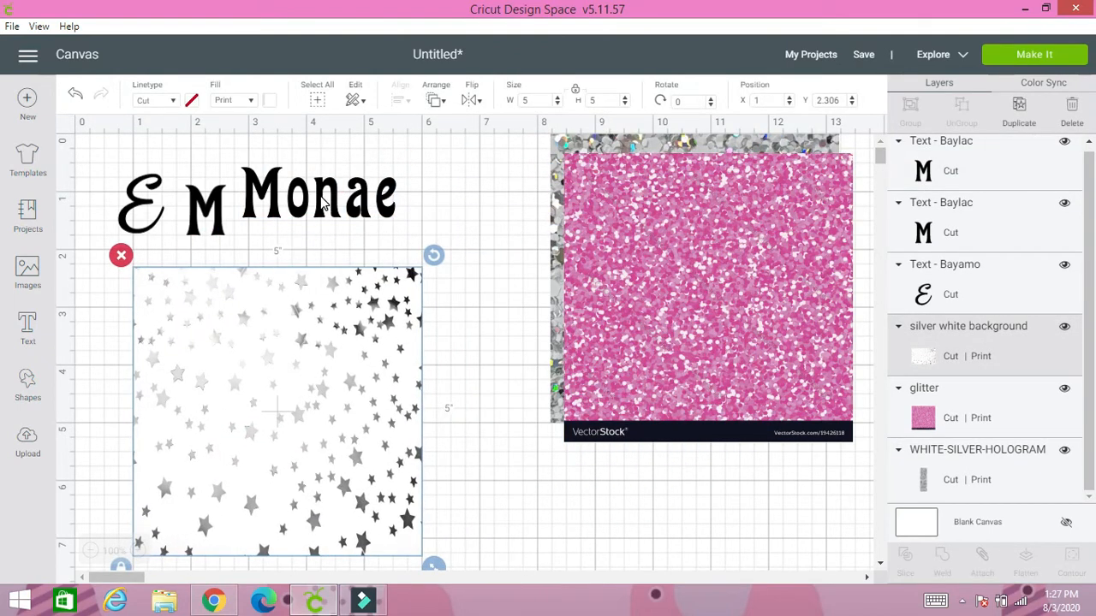
drag(323, 202, 267, 410)
click(101, 313)
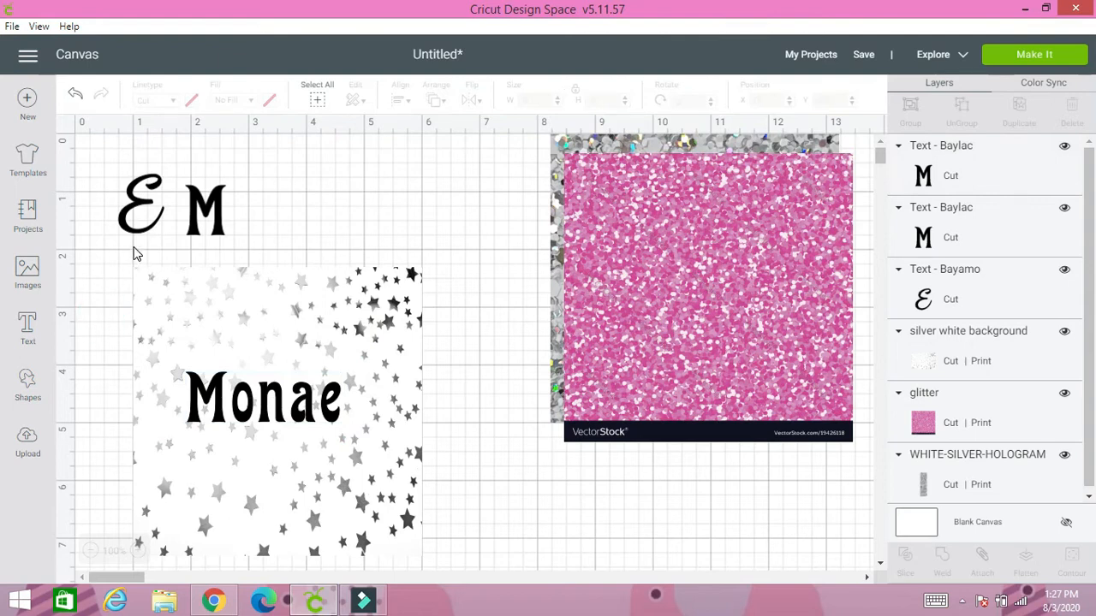
drag(122, 253, 432, 546)
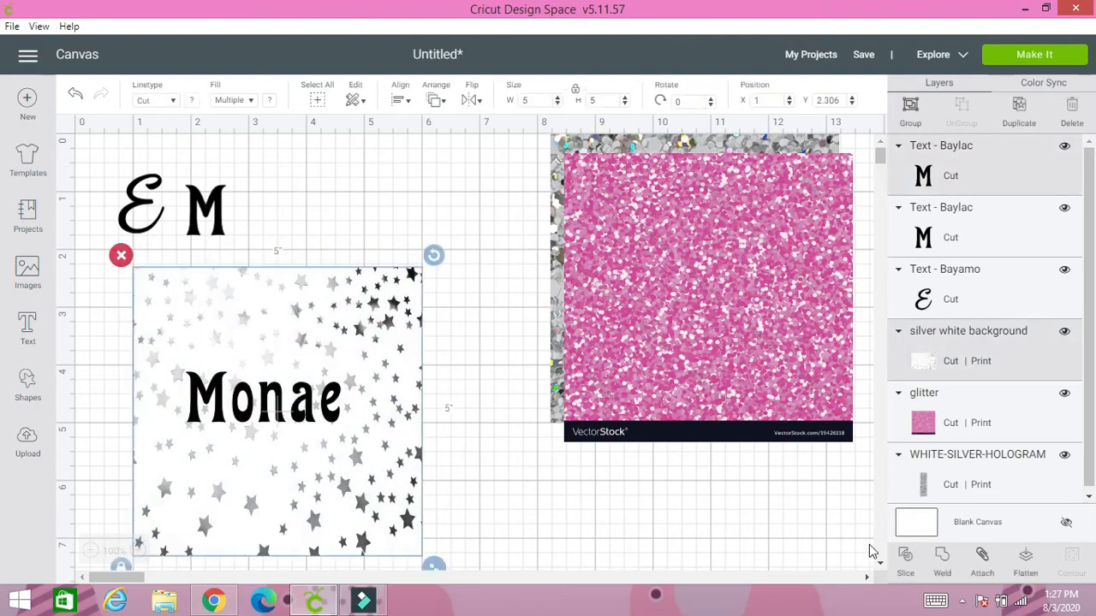
click(905, 566)
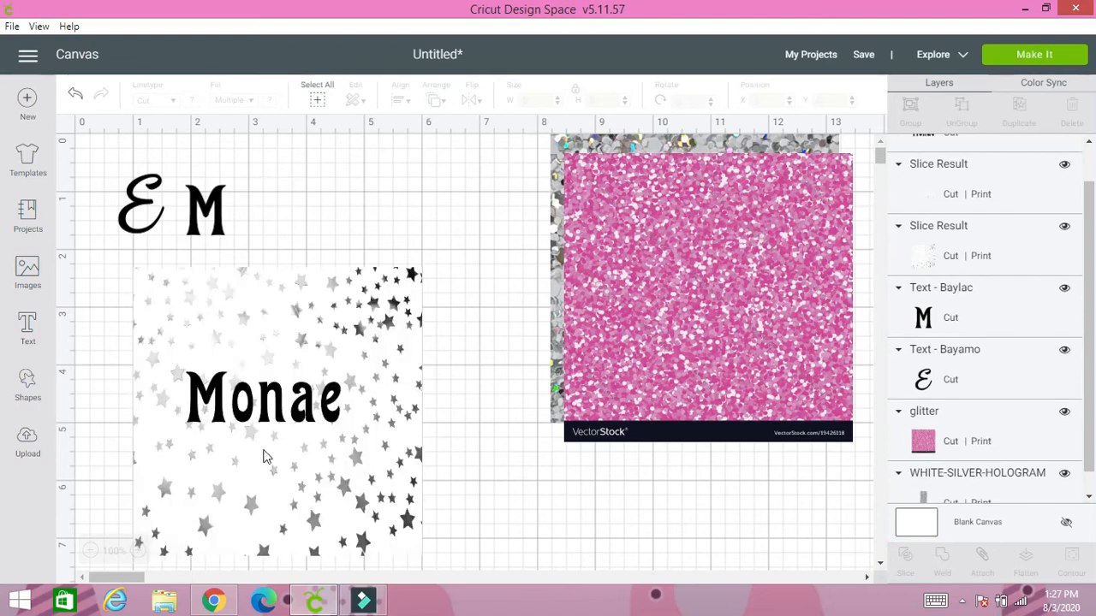
- Move the black and star-patterned name slices below the glitter square and delete the leftover star background
drag(268, 410, 560, 509)
drag(267, 404, 627, 377)
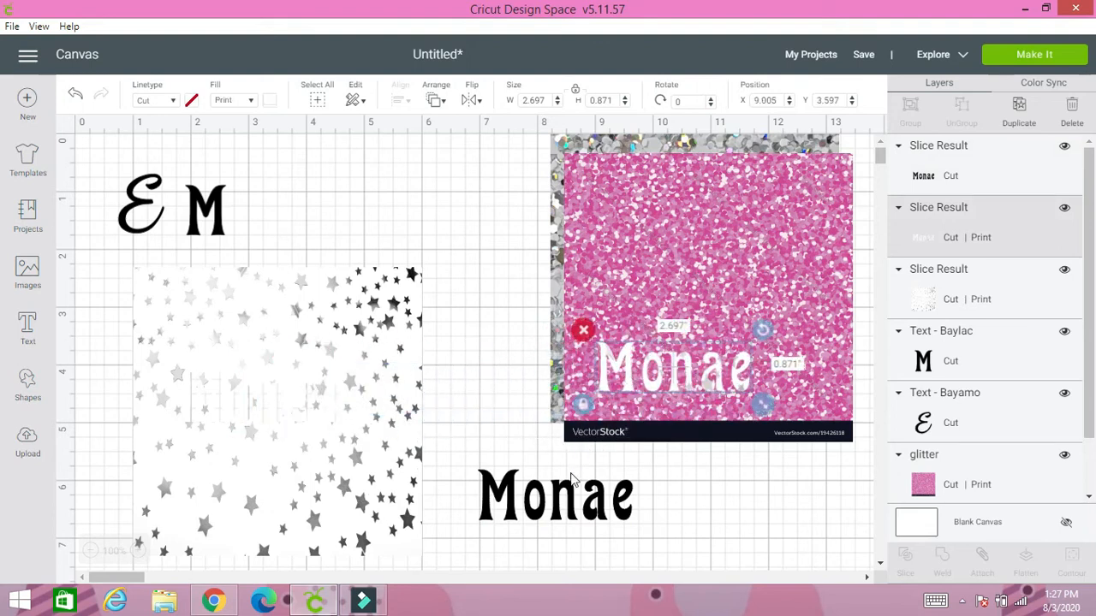
click(192, 300)
click(121, 254)
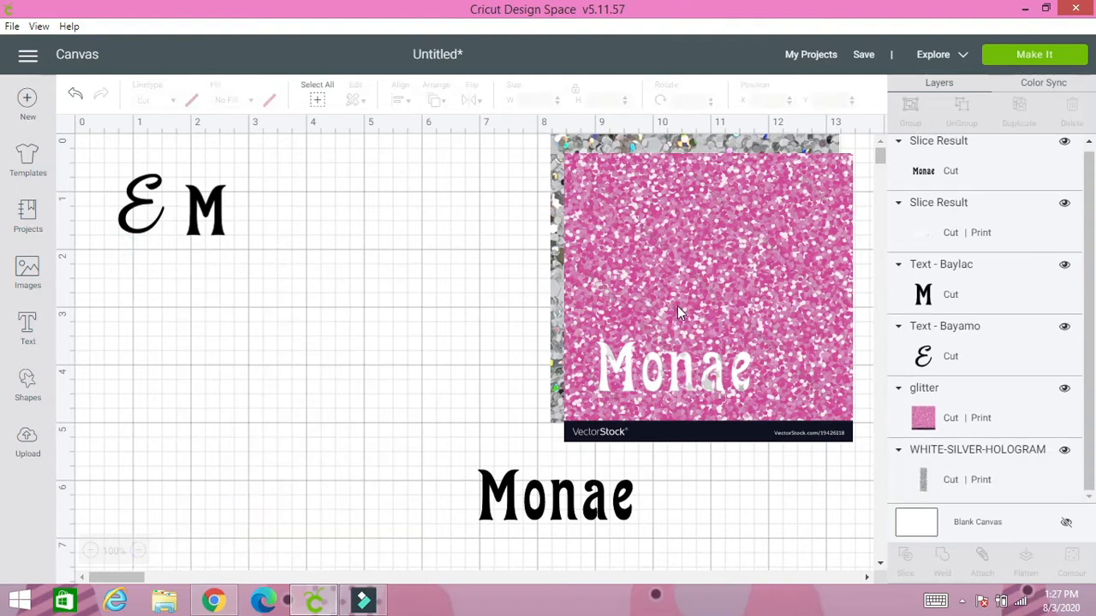
drag(676, 377, 609, 517)
- Move the holographic square below the letters, place the E over its upper-left area, and slice the two together
drag(561, 150, 139, 282)
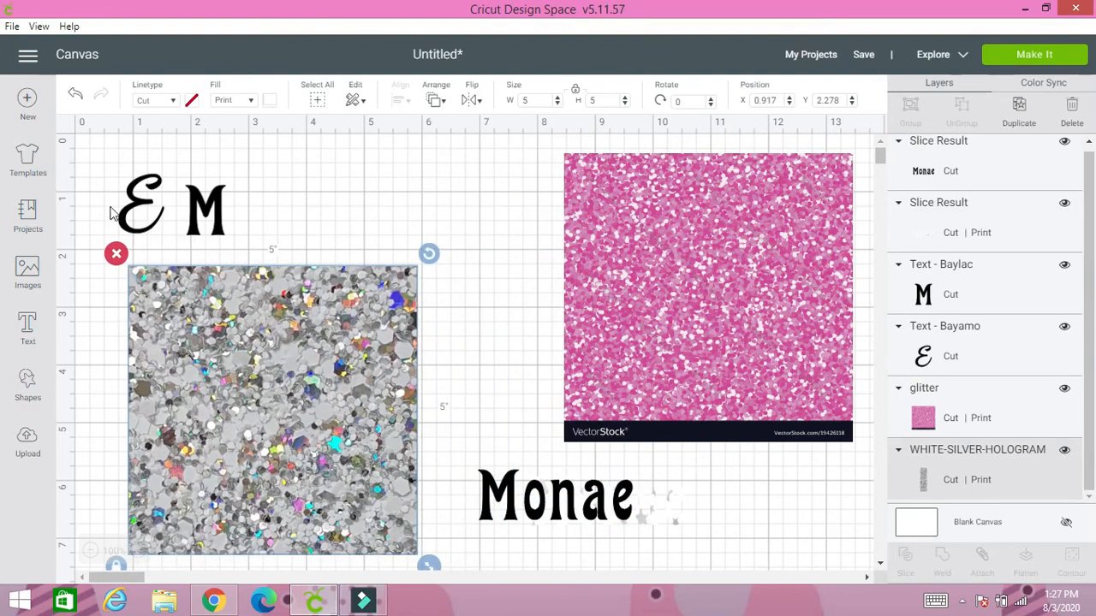
drag(132, 210, 214, 358)
drag(111, 253, 316, 465)
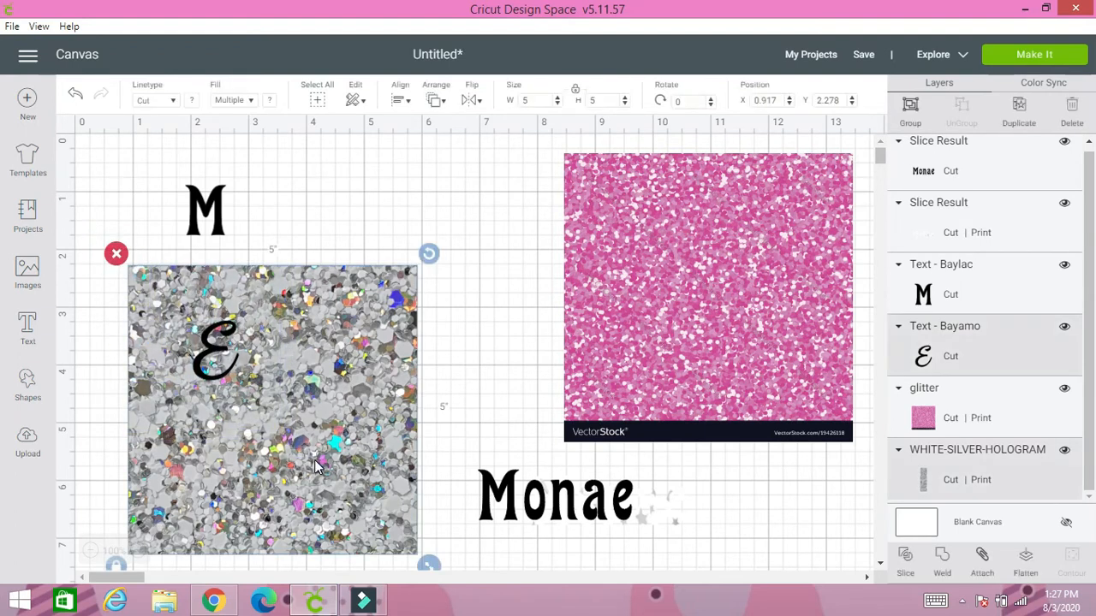
click(905, 563)
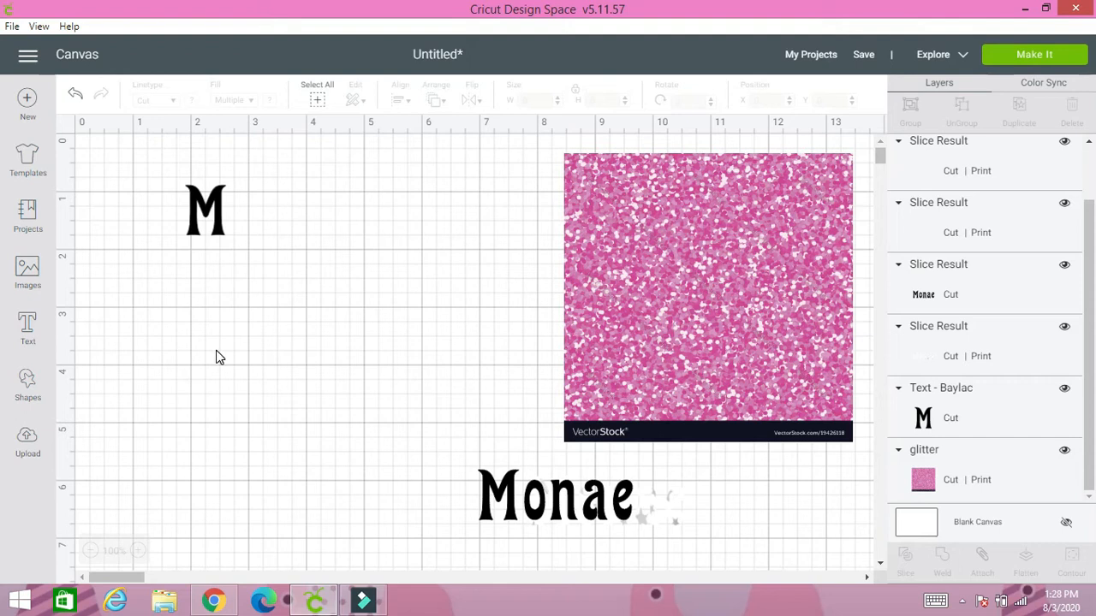
- Delete the black E slice, move the holographic E onto the black name, and delete the leftover holographic square
drag(216, 358, 488, 415)
click(450, 366)
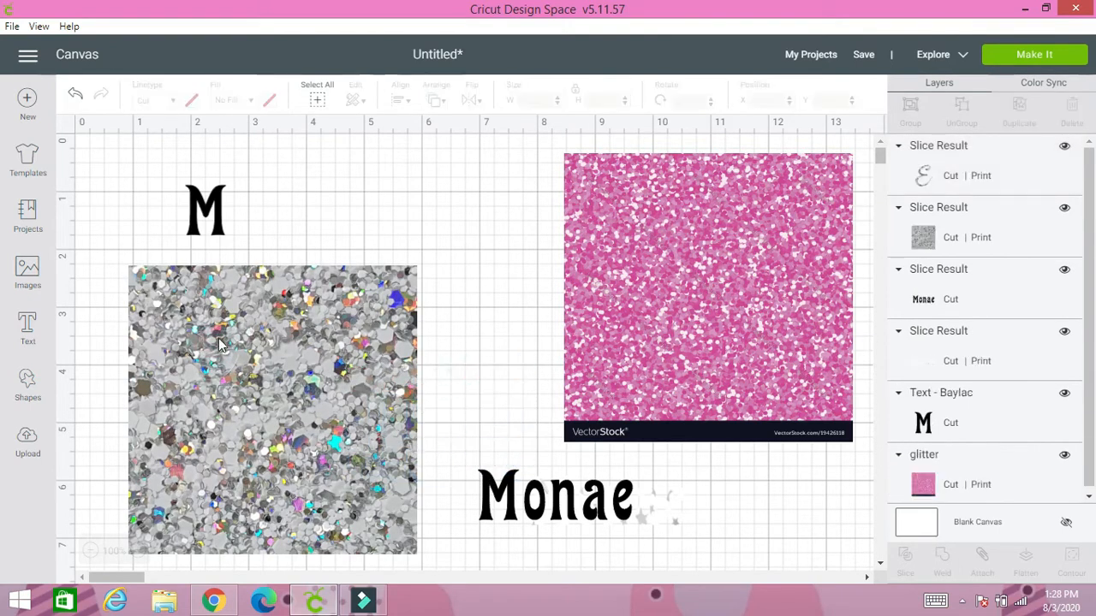
drag(218, 352, 538, 469)
click(143, 280)
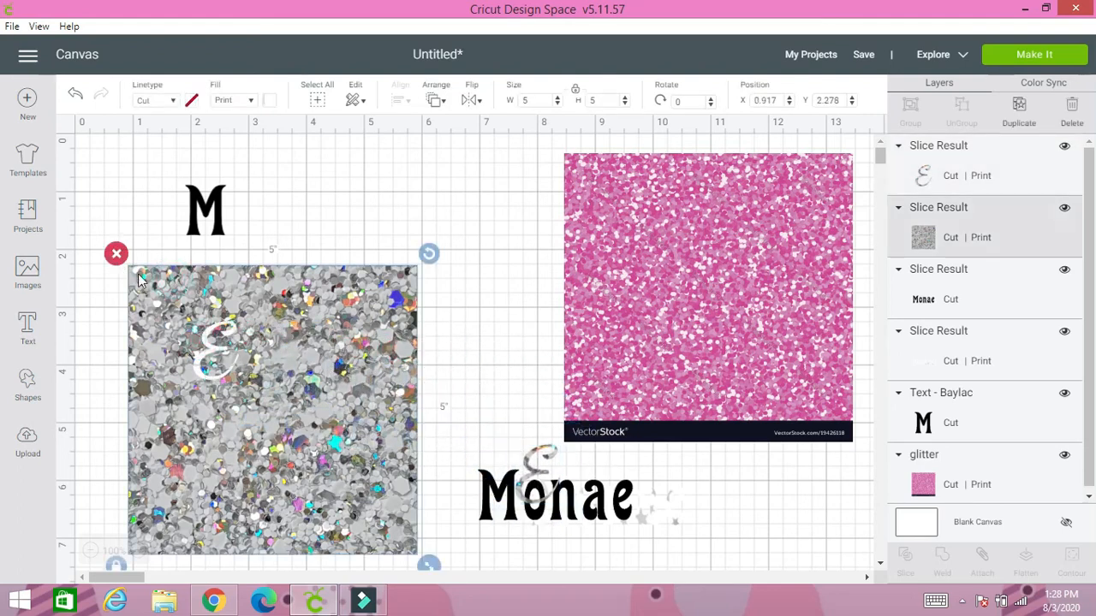
click(115, 255)
- Move the glitter square below the M, place the M over its upper-left area, and slice the two together
drag(723, 266, 270, 357)
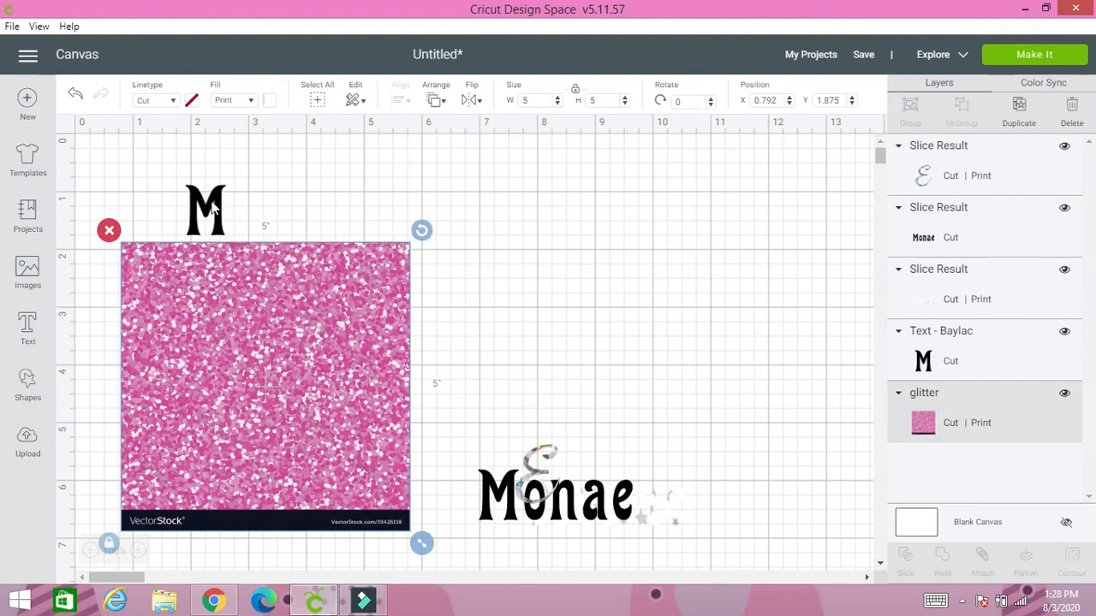
drag(214, 208, 233, 315)
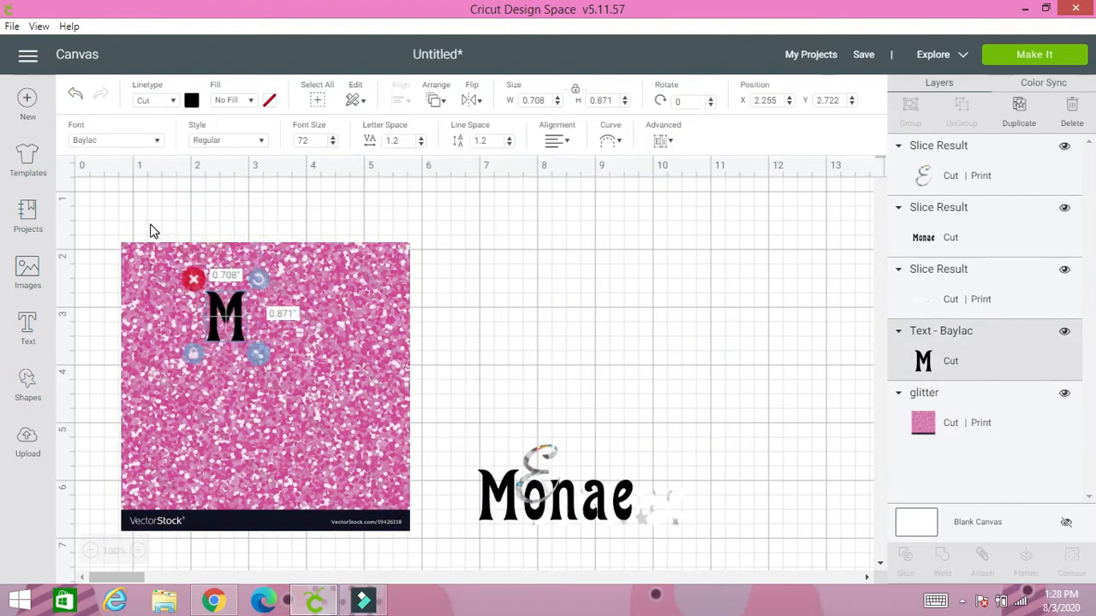
drag(150, 231, 288, 370)
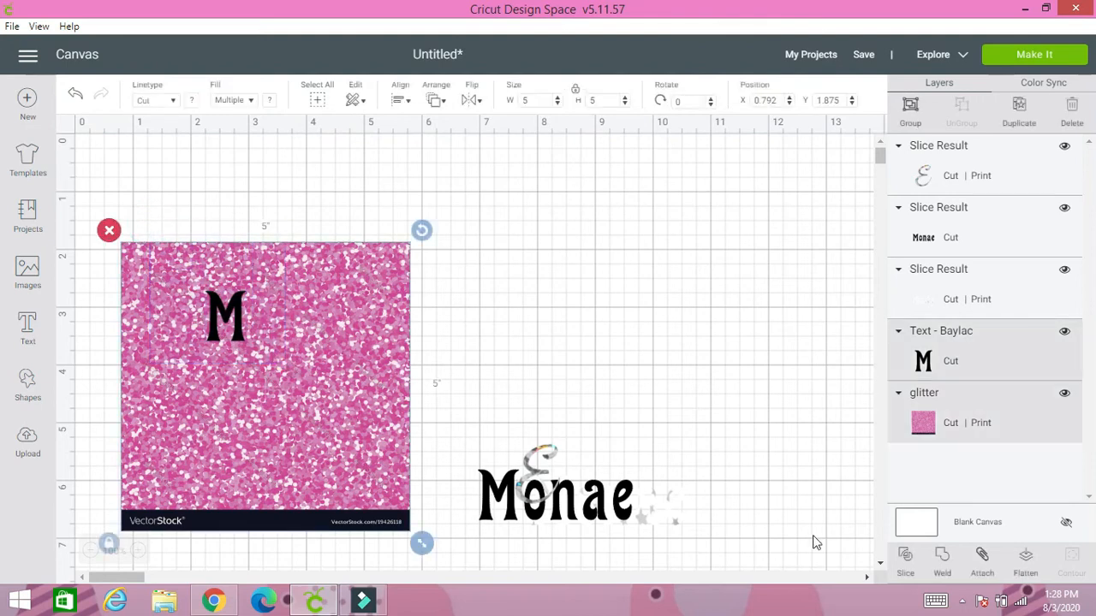
click(908, 559)
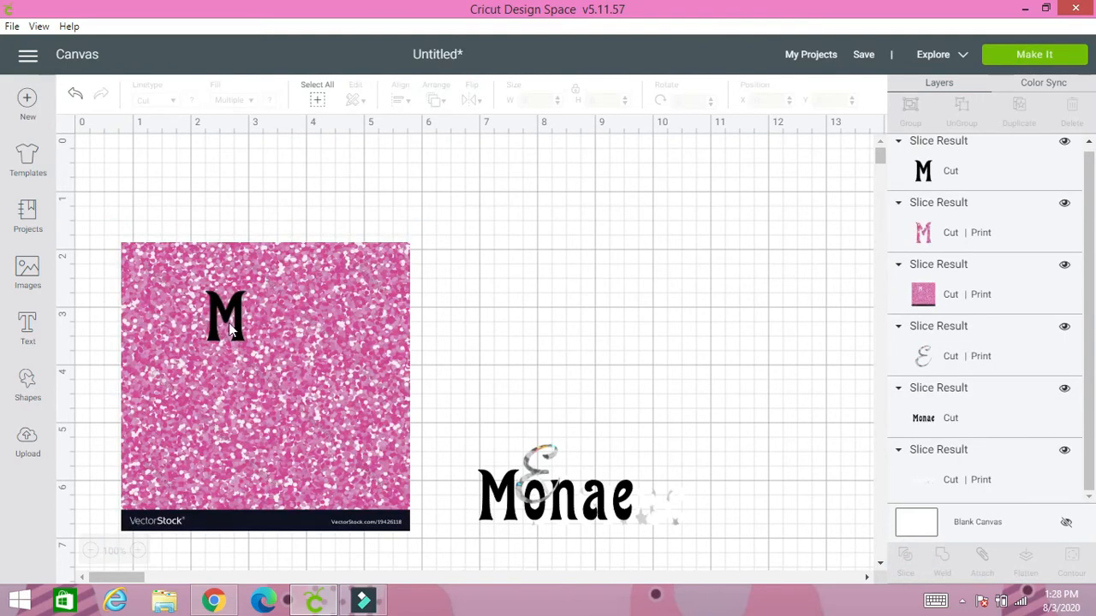
- Remove the black M slice and the leftover glitter square, keeping only the glitter-patterned M
click(233, 331)
click(230, 322)
drag(188, 283, 194, 328)
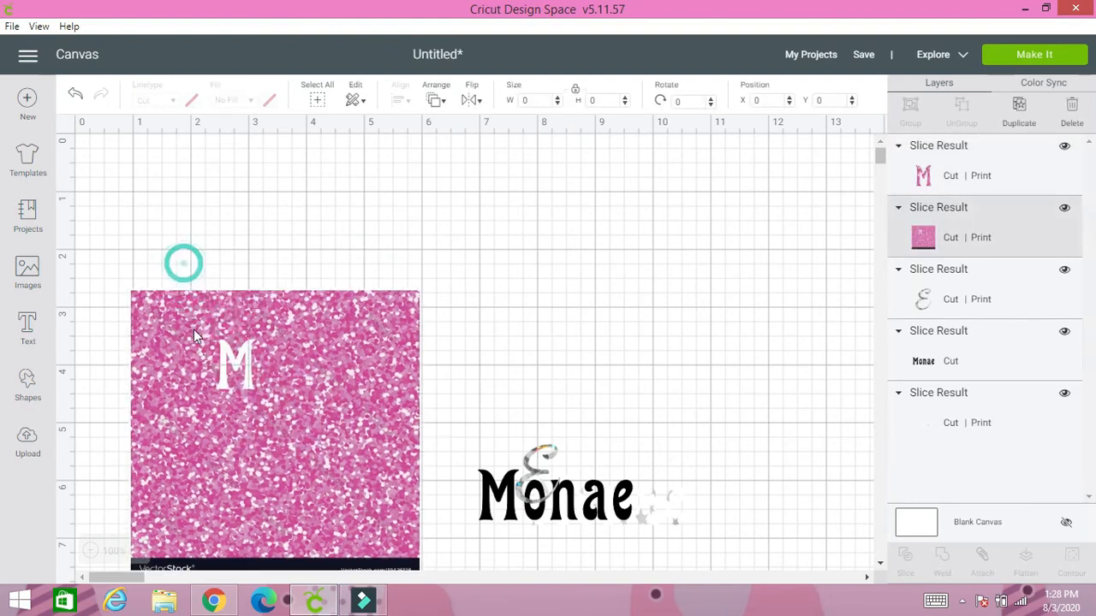
click(116, 299)
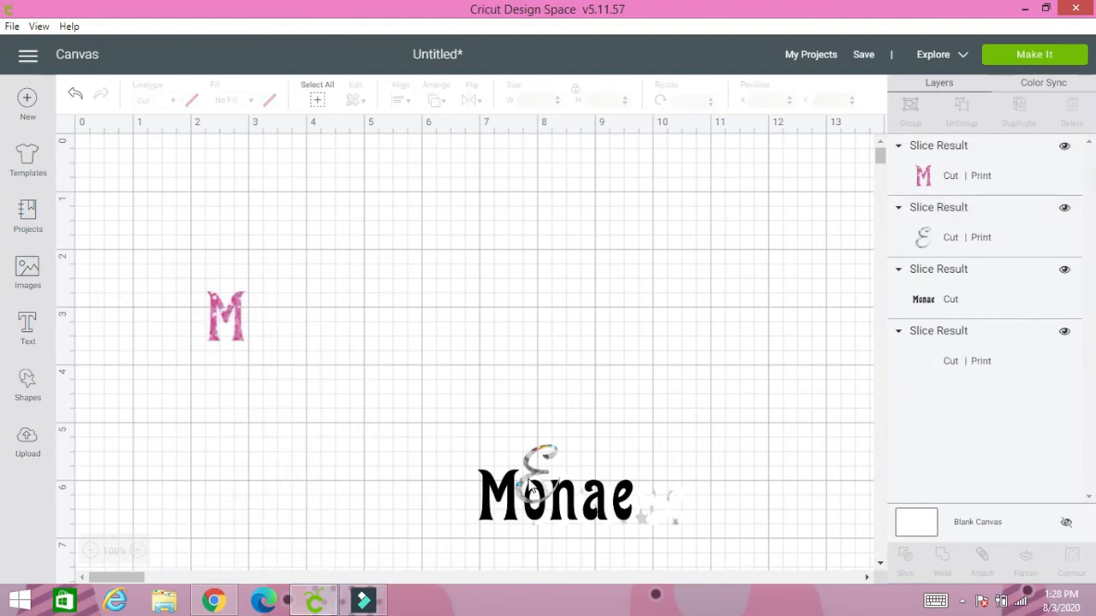
- Move the holographic E up beside the glitter M and check the reference lotion logos in Chrome
drag(531, 488, 338, 272)
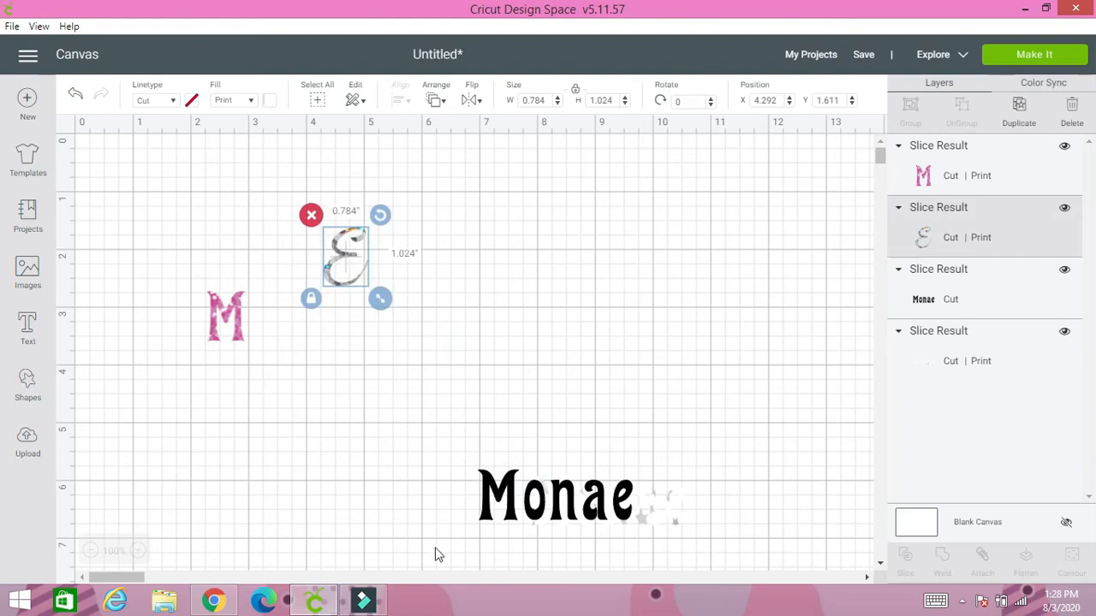
click(214, 602)
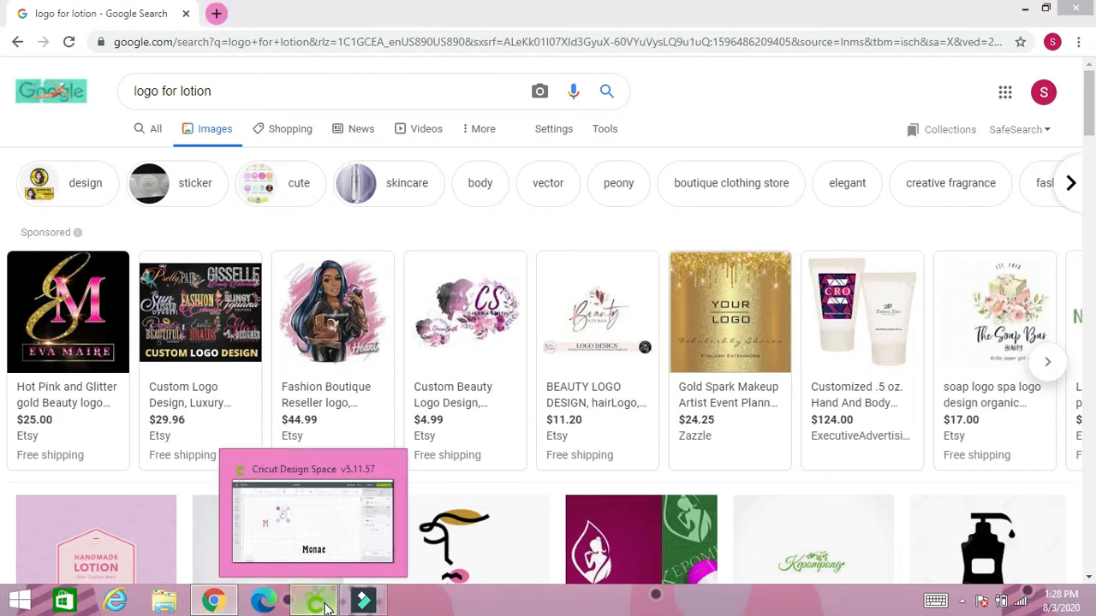
click(317, 604)
- Line up the glitter M, the holographic E, and both name slices in a row along the canvas's upper edge
drag(535, 511, 494, 212)
drag(625, 488, 557, 196)
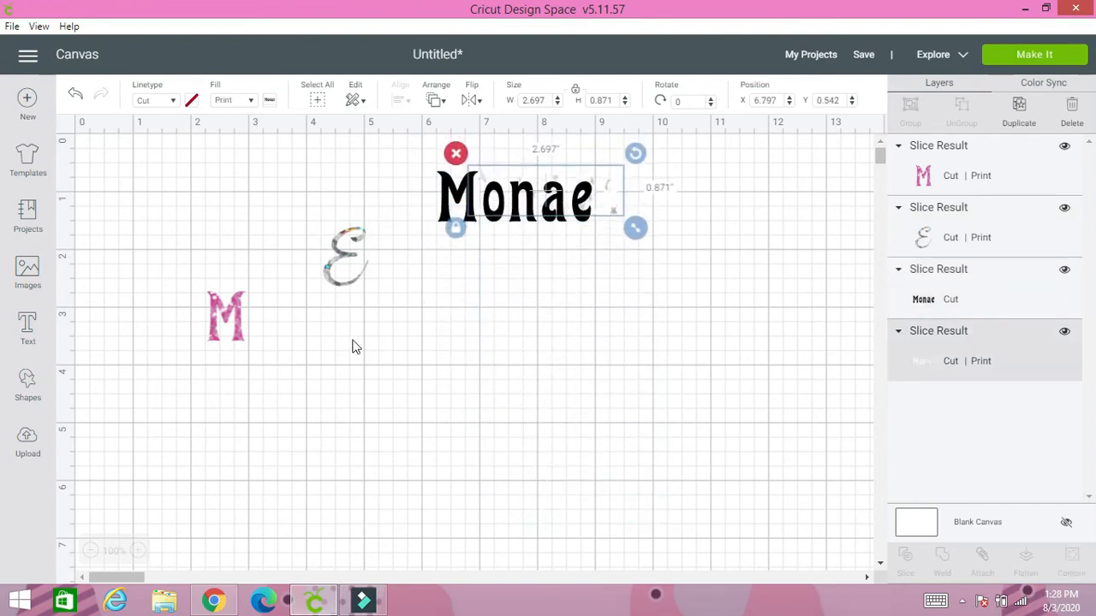
drag(244, 324, 261, 206)
drag(355, 271, 357, 205)
click(132, 344)
- Add a square below the letters, stretch it unlocked to about 8.722 by 2.208 inches, and colour it light purple
click(28, 385)
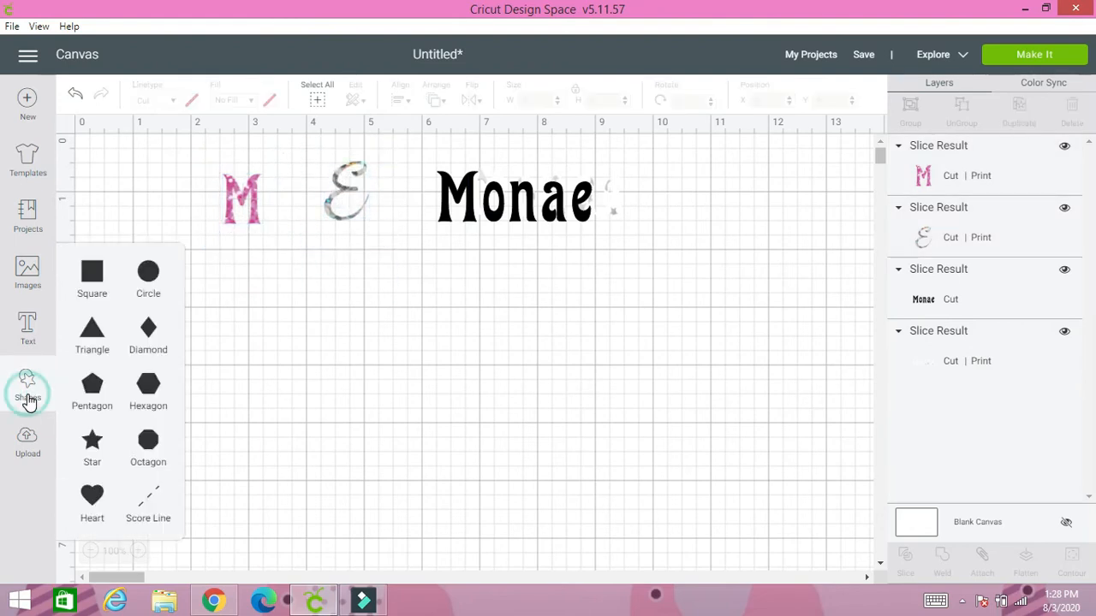
click(94, 276)
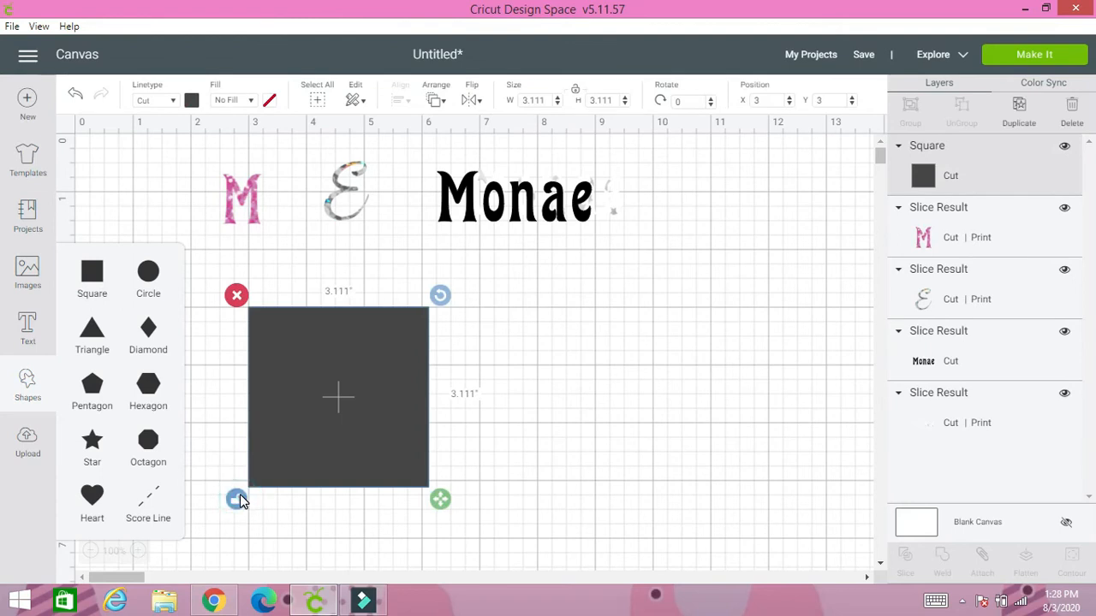
drag(440, 509, 764, 453)
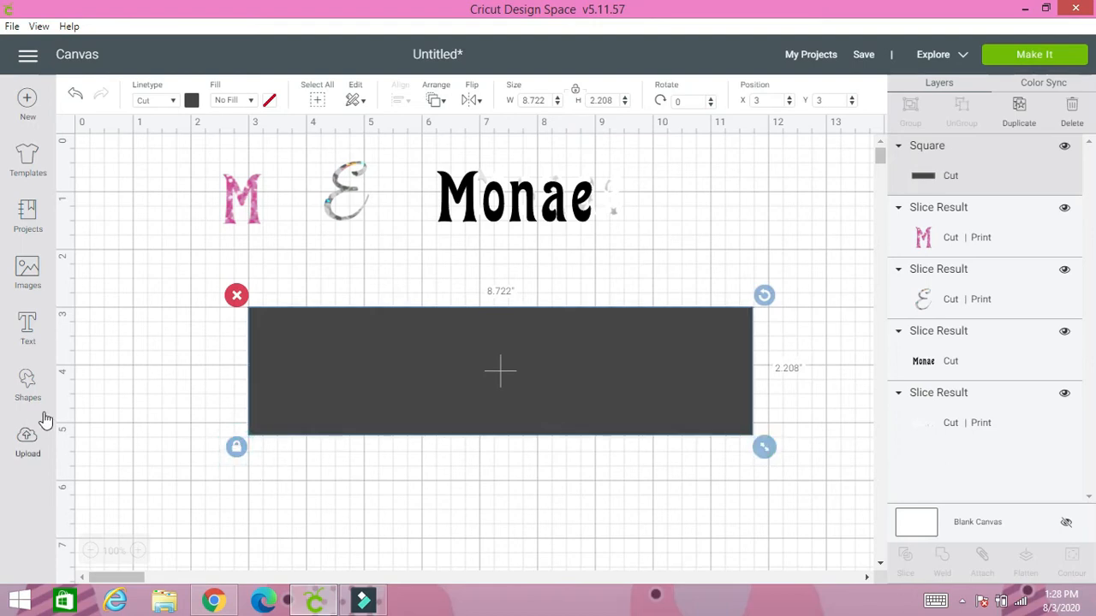
click(192, 101)
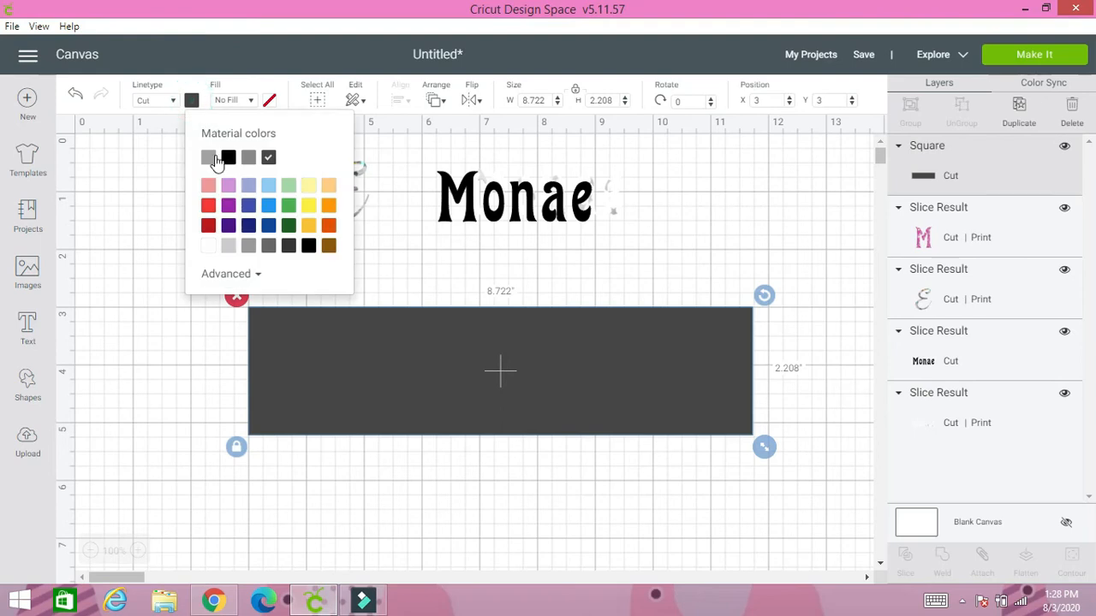
click(227, 185)
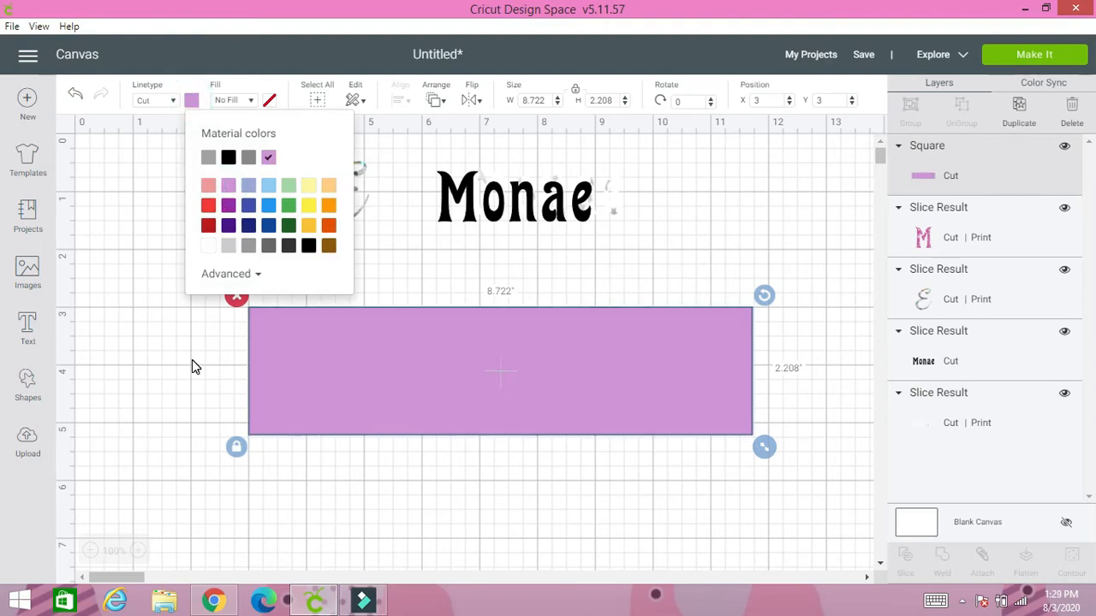
click(192, 360)
- Add a second square inside the purple rectangle and stretch it to about 8.403 by 1.903 inches, leaving a thin purple border
click(27, 387)
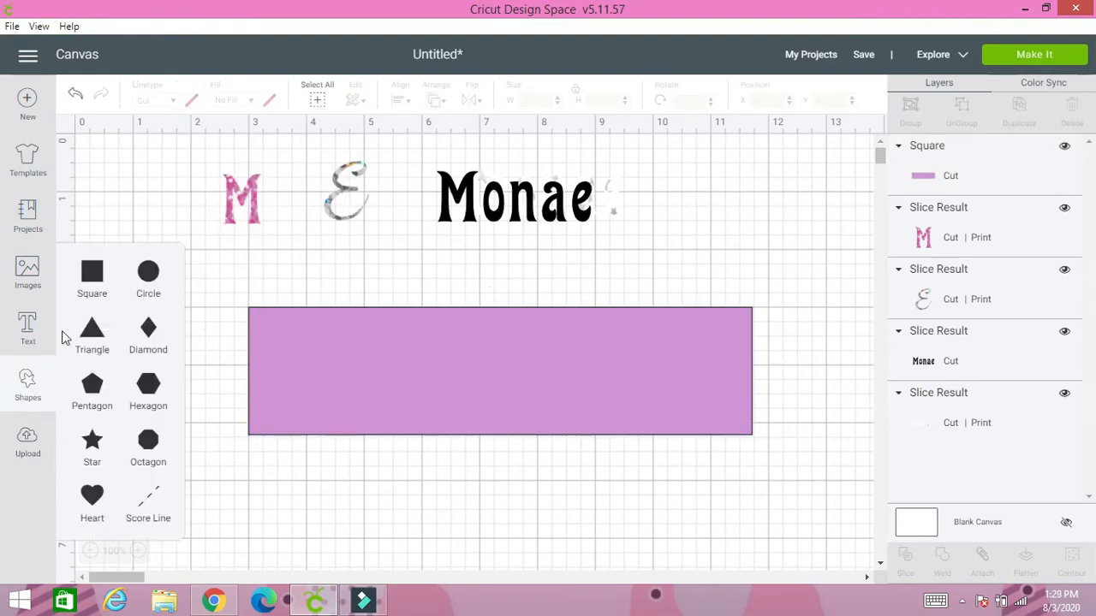
click(85, 274)
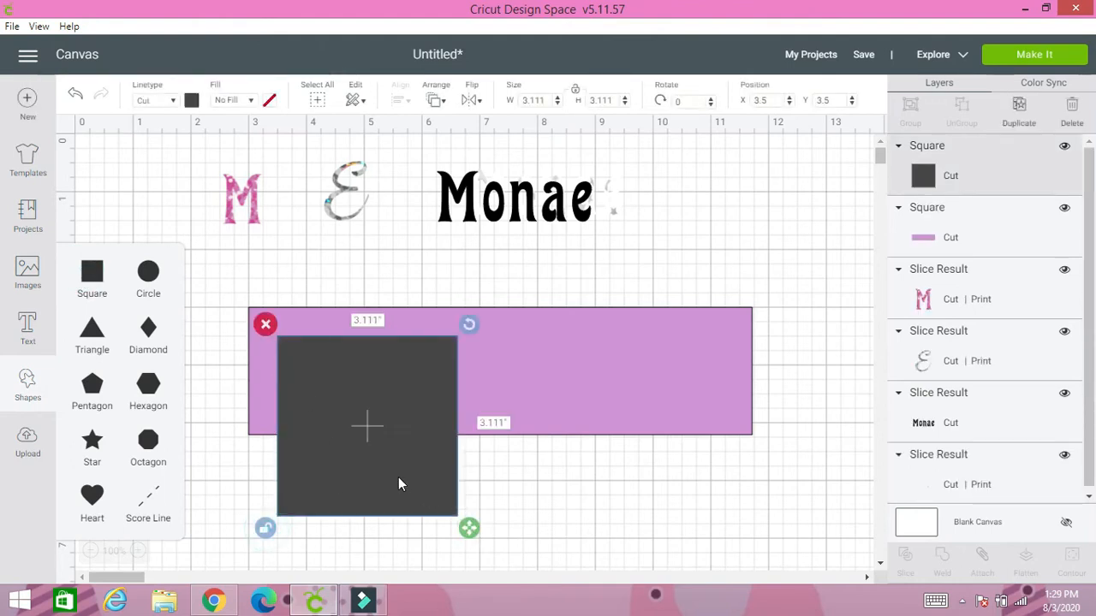
drag(398, 485, 377, 461)
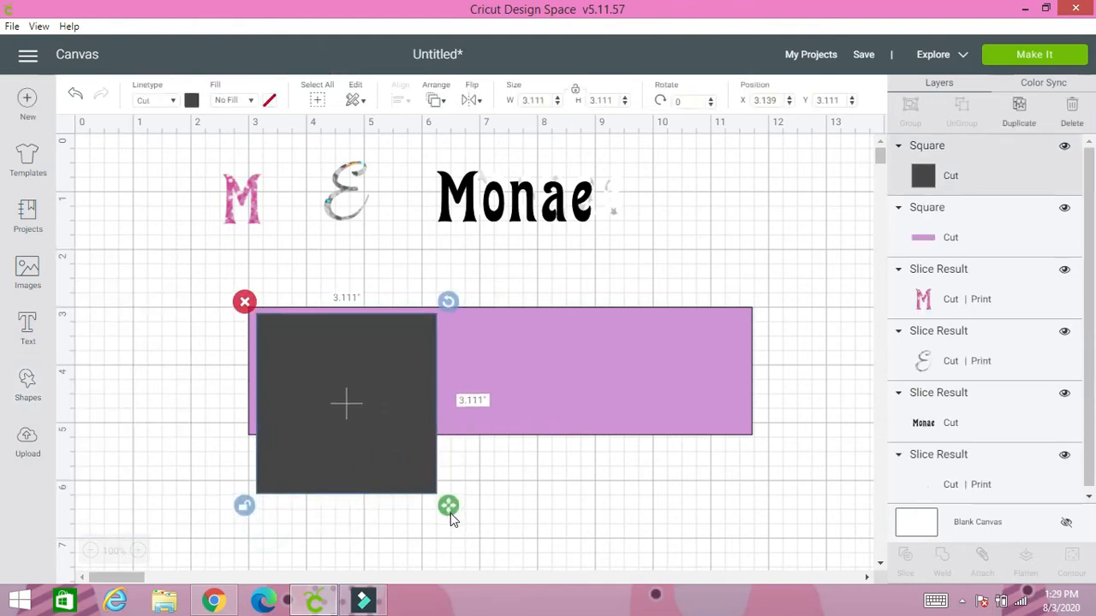
drag(451, 517, 757, 447)
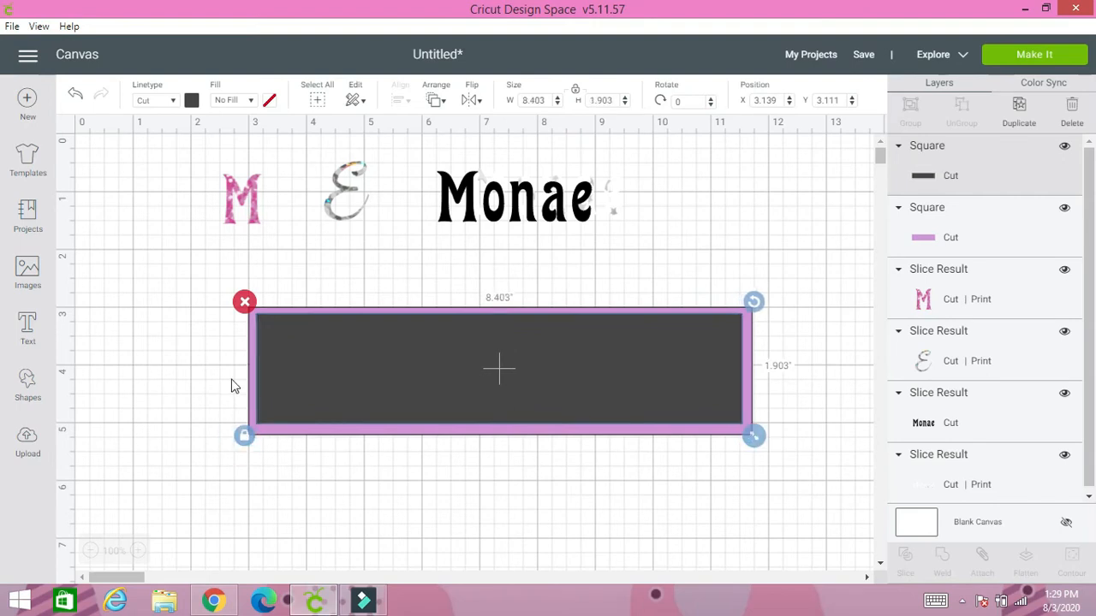
- Slice the dark rectangle out of the purple one and delete both inner pieces to leave a purple frame
click(215, 348)
drag(242, 286, 732, 445)
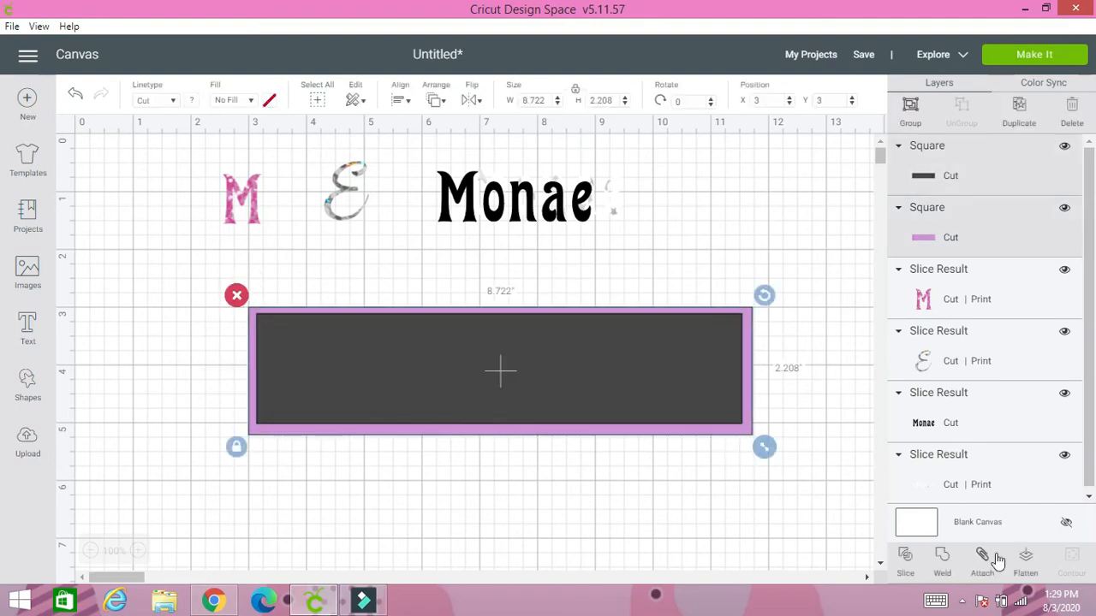
click(905, 576)
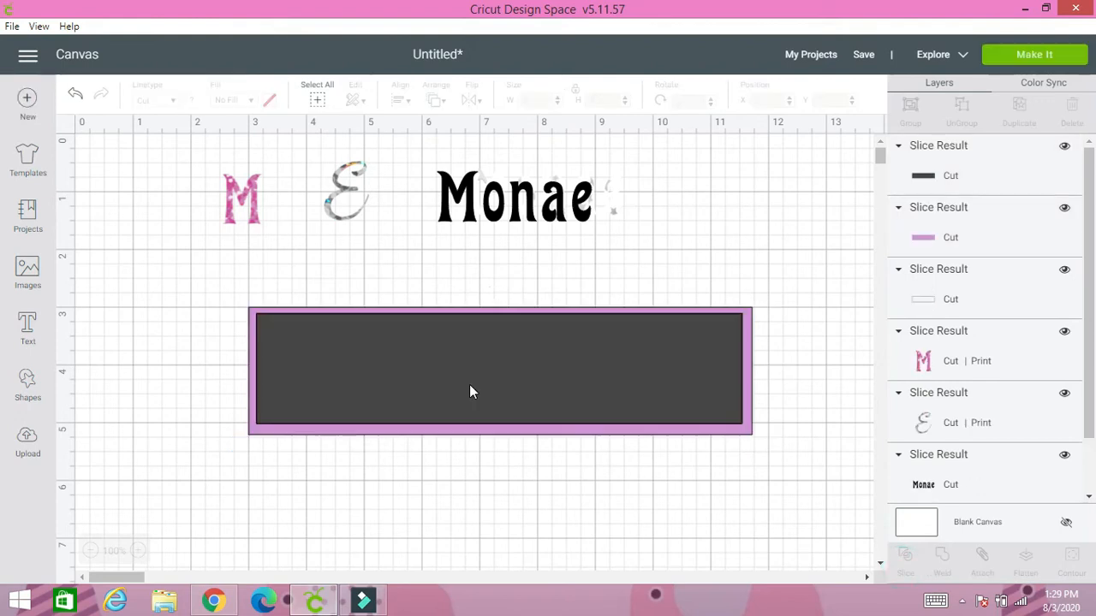
drag(469, 384, 457, 503)
click(230, 416)
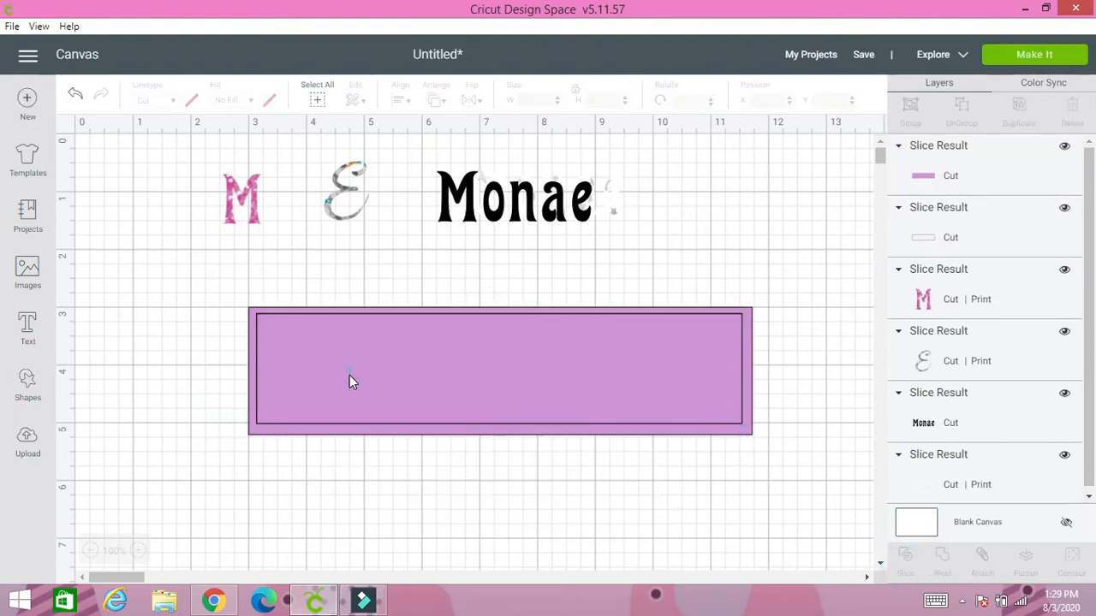
drag(308, 351, 306, 440)
click(242, 391)
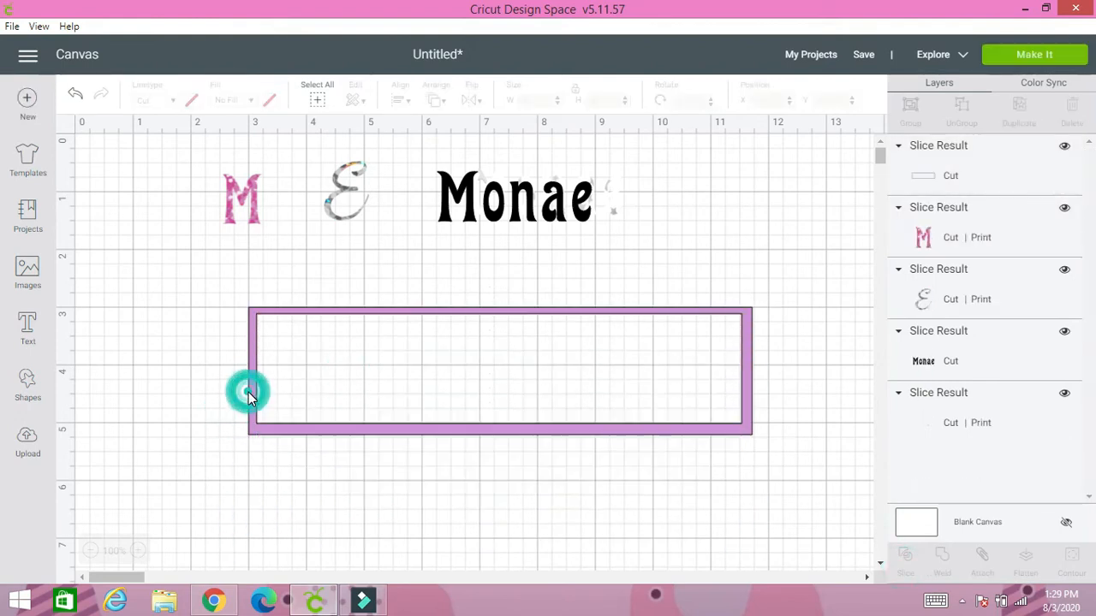
- Move the purple frame lower on the canvas and resize it to about 7.889 by 1.997 inches
click(385, 317)
drag(386, 319, 368, 379)
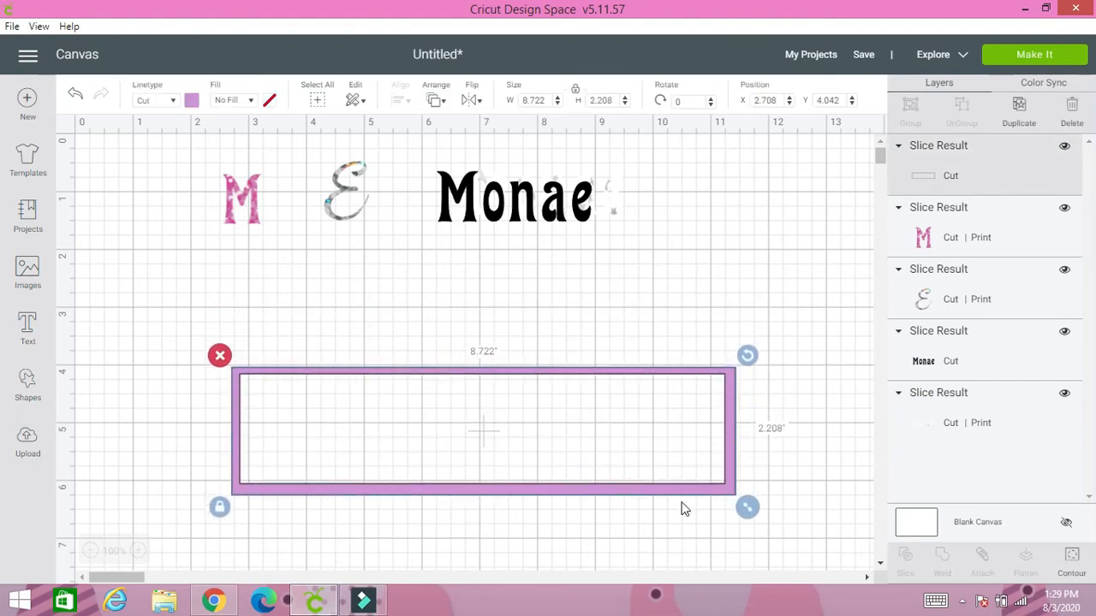
drag(749, 517, 703, 508)
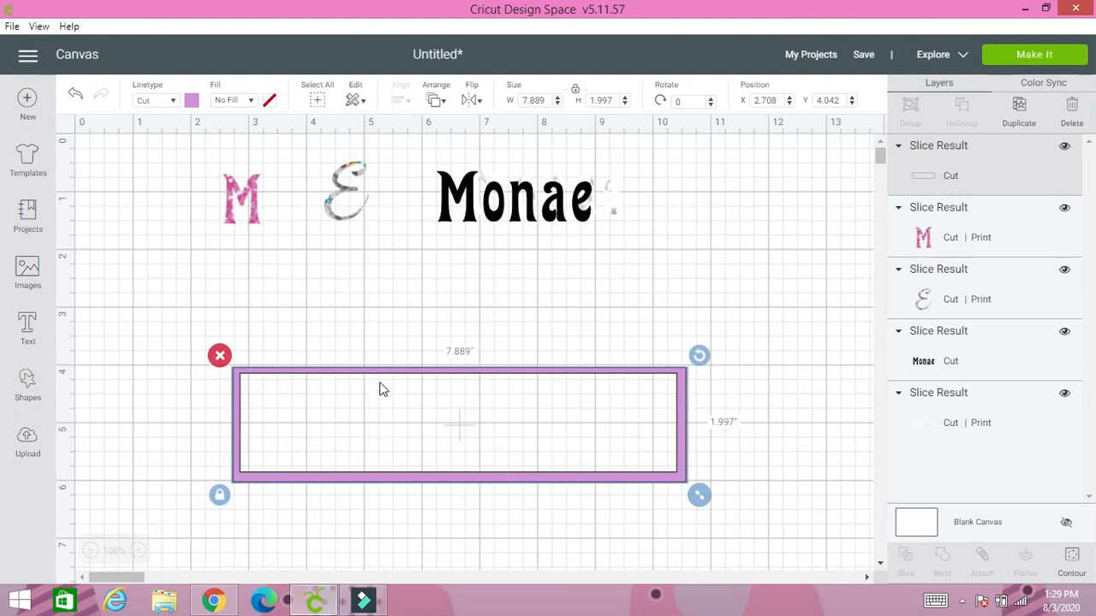
drag(378, 374, 378, 393)
- Place the black name inside the purple frame and delete the star-patterned name slice
drag(482, 222, 389, 453)
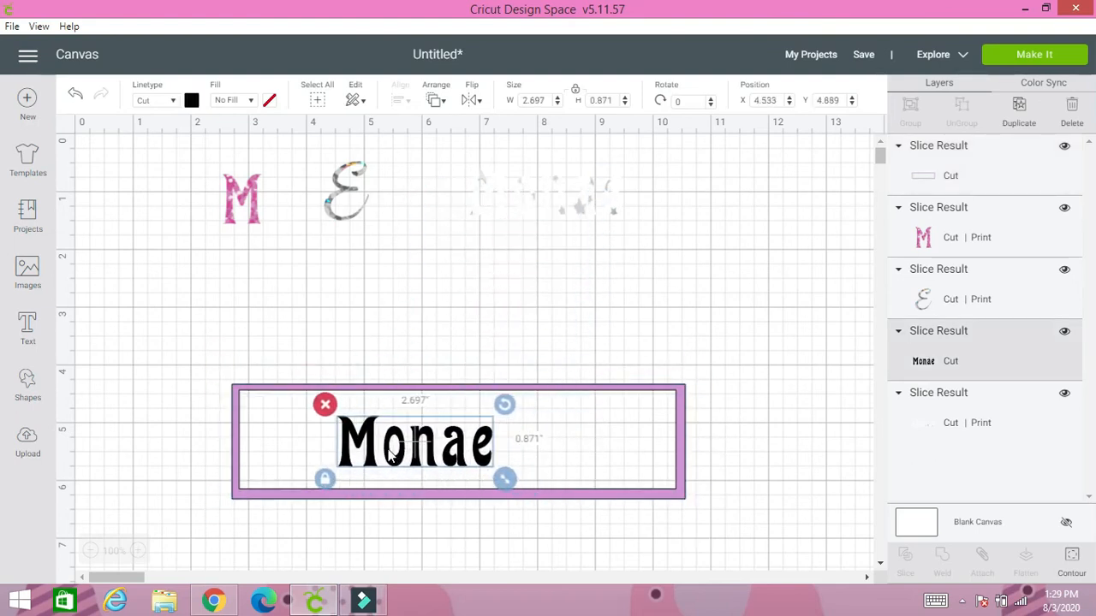
click(508, 205)
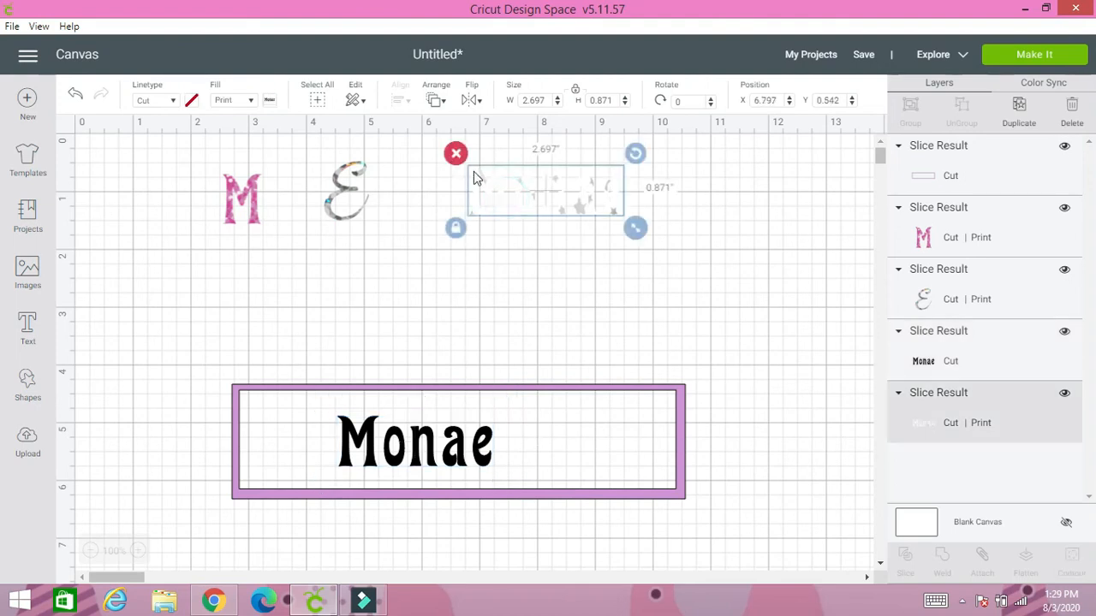
click(456, 152)
- Select the black name inside the frame and send it to the front
click(406, 428)
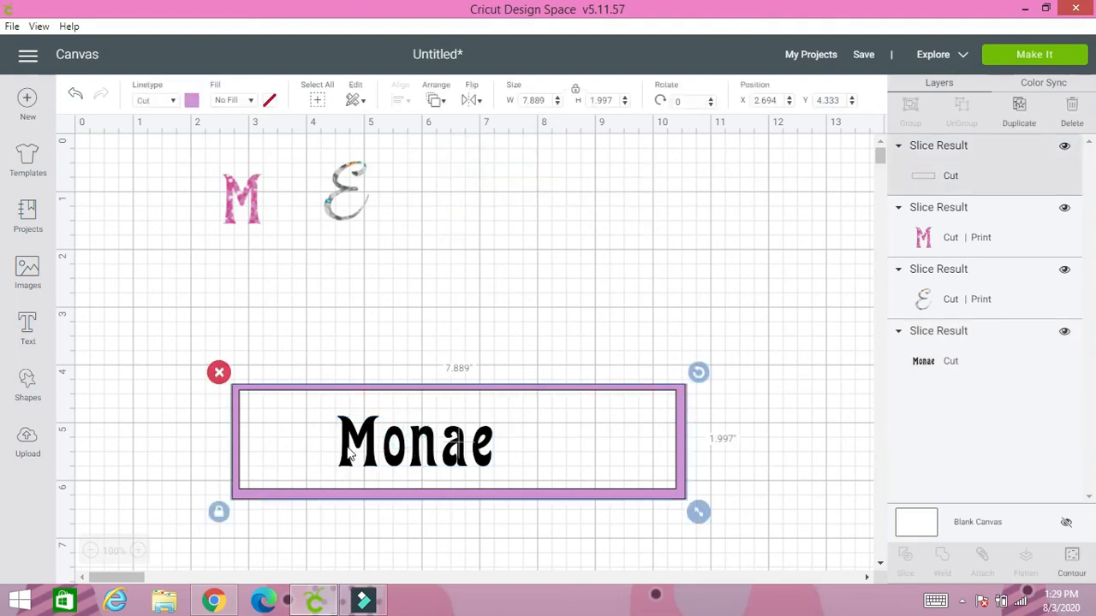
click(347, 447)
click(424, 453)
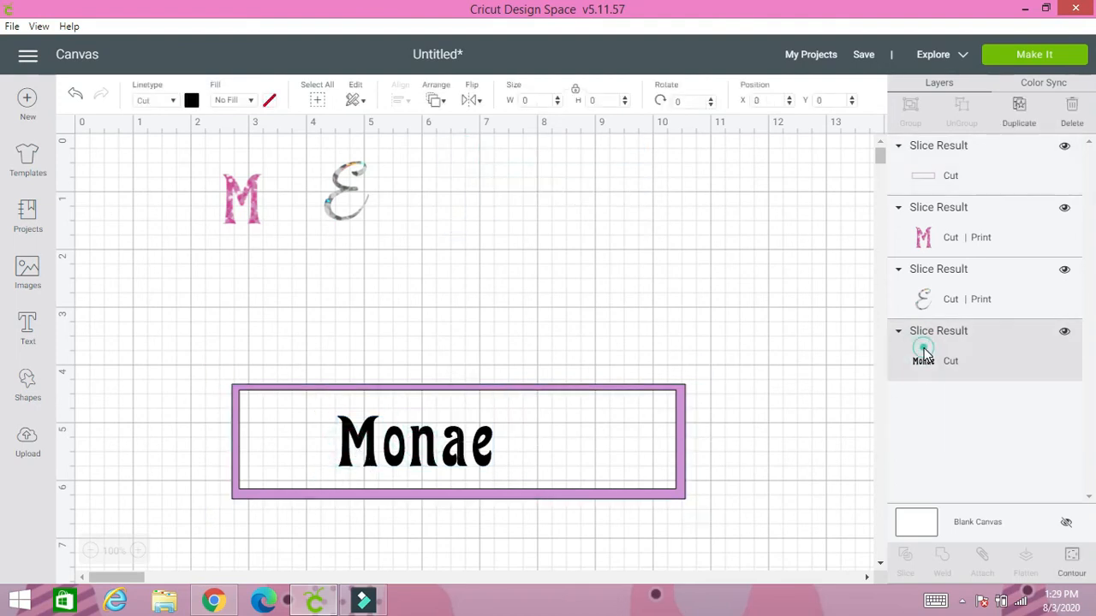
click(438, 102)
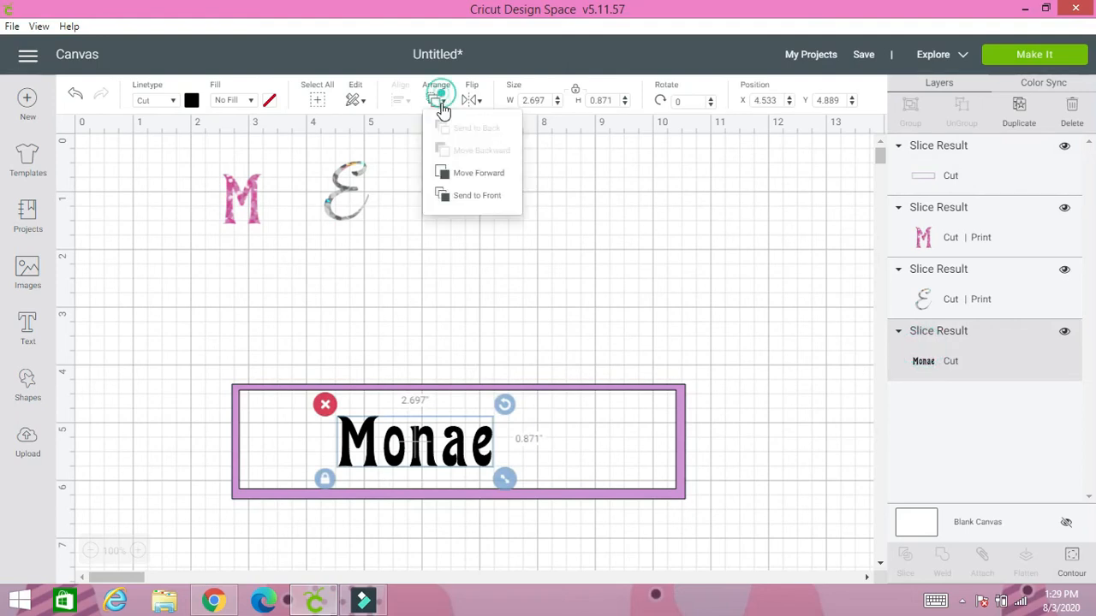
click(458, 197)
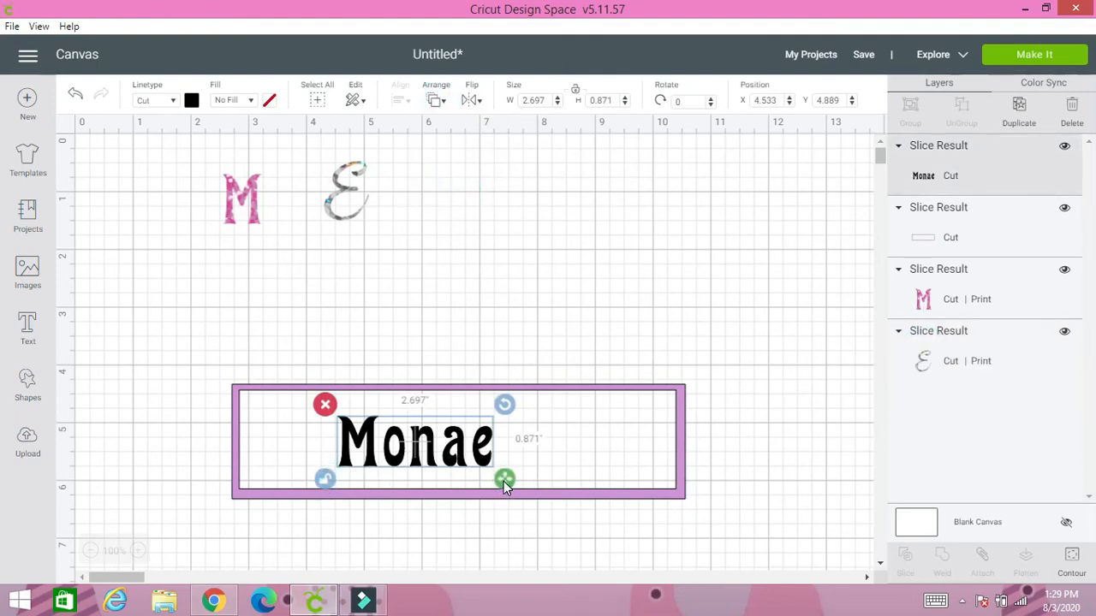
- Stretch the black name to about 6.114 by 1.232 inches with unlocked proportions and centre it inside the purple frame
drag(504, 480, 672, 499)
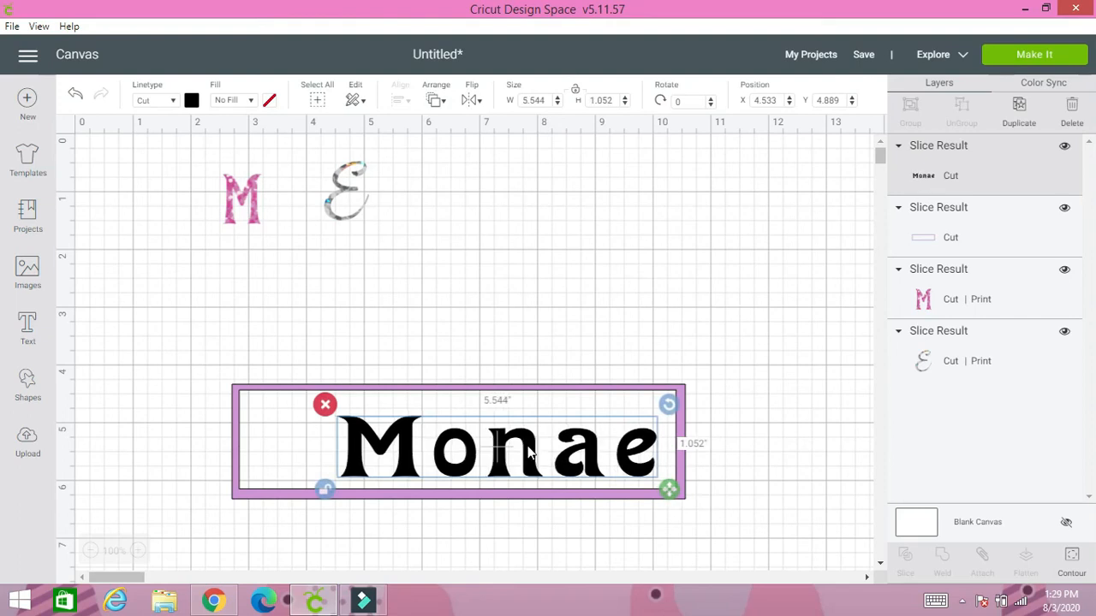
drag(528, 454, 481, 449)
drag(614, 488, 652, 495)
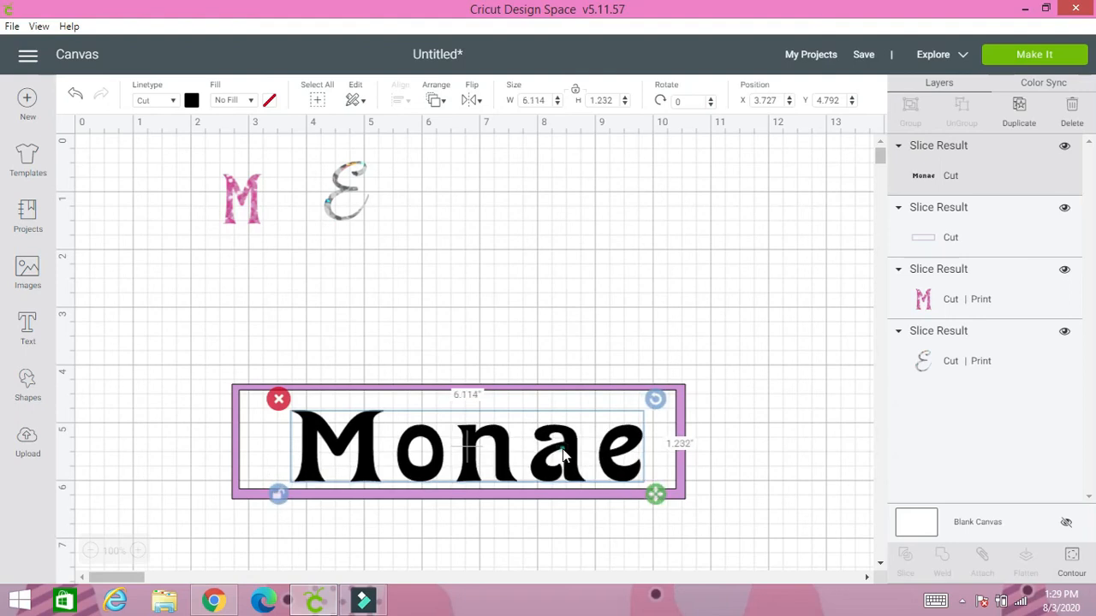
drag(562, 449, 550, 450)
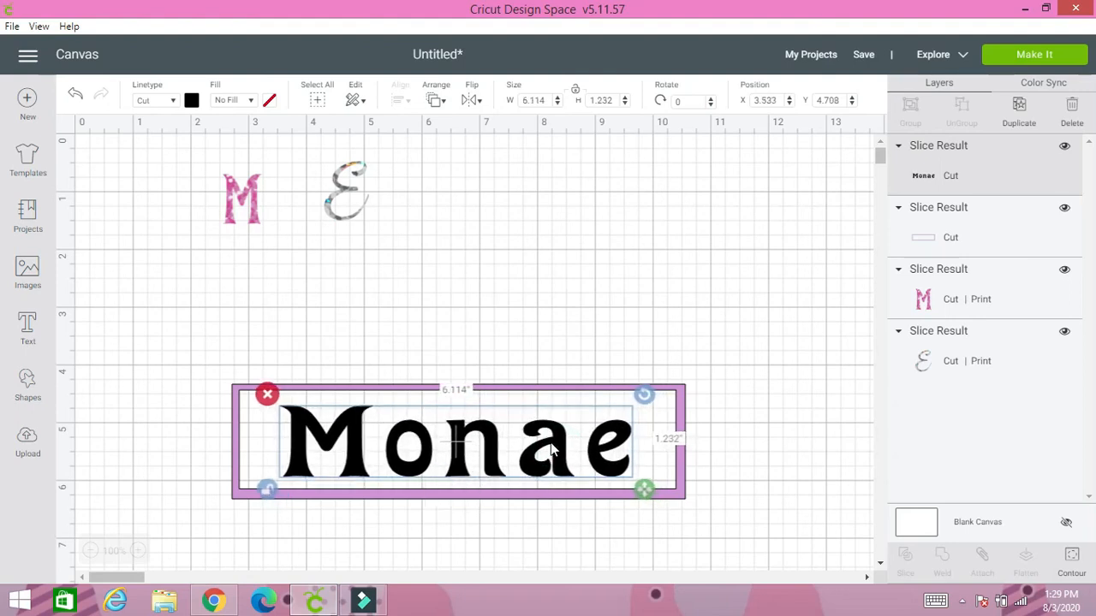
- Lock the name's proportions again, and enlarge the pink M to about 3.666 by 3.177 inches above the purple frame with unlocked proportions
click(264, 494)
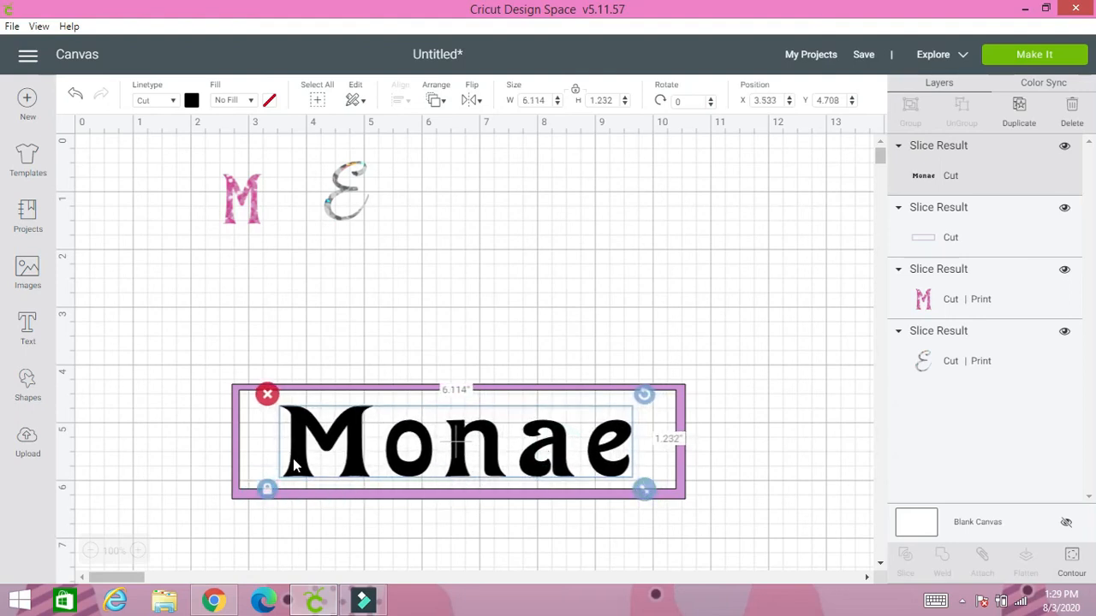
click(261, 209)
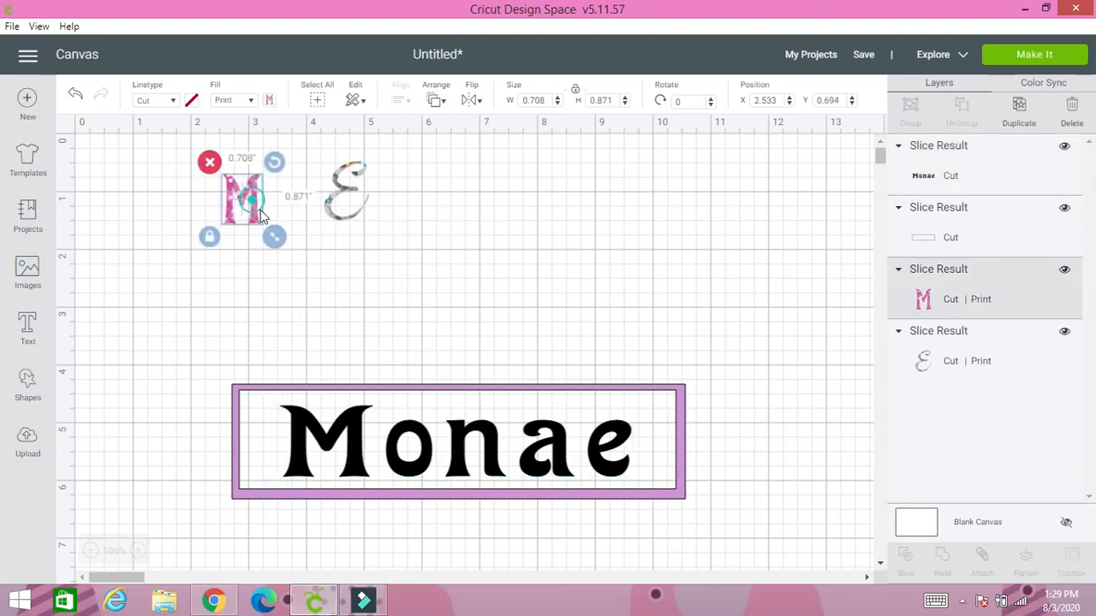
drag(260, 210, 517, 298)
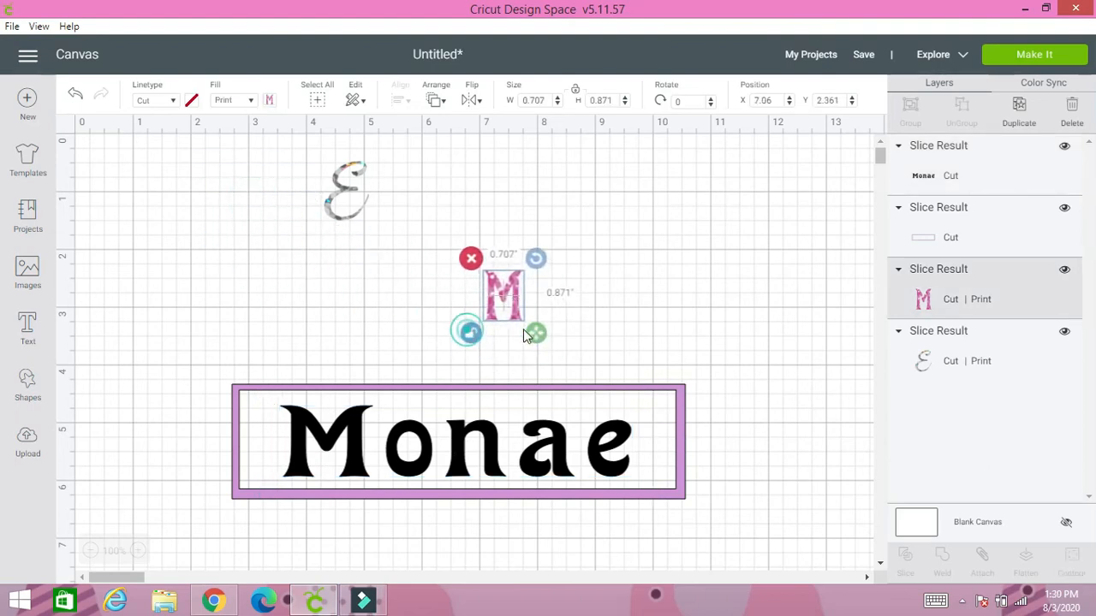
drag(539, 338, 619, 383)
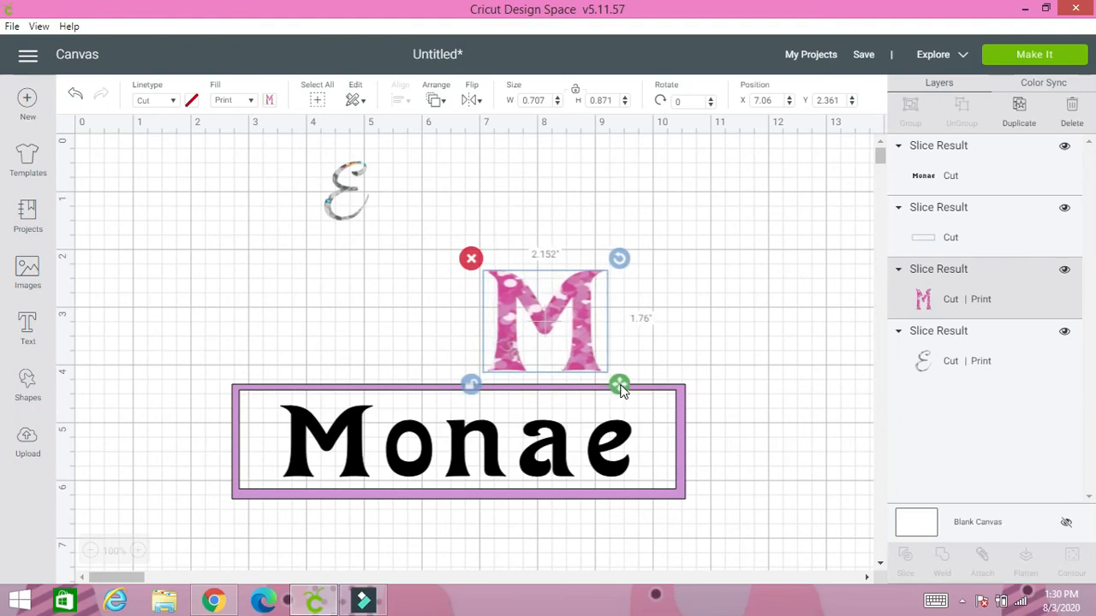
drag(543, 308, 496, 264)
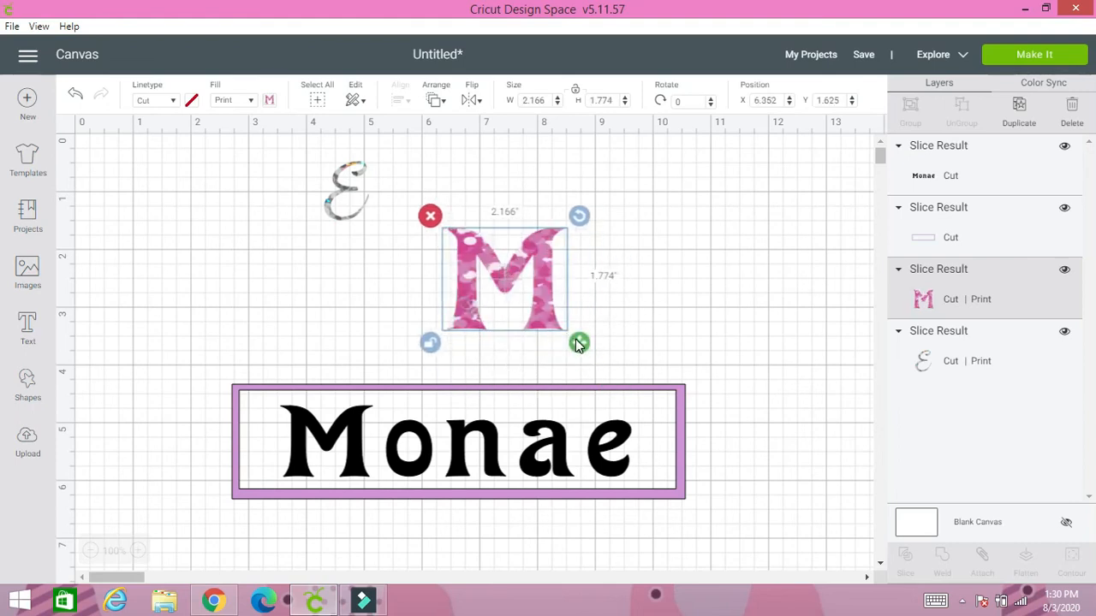
drag(579, 344, 618, 388)
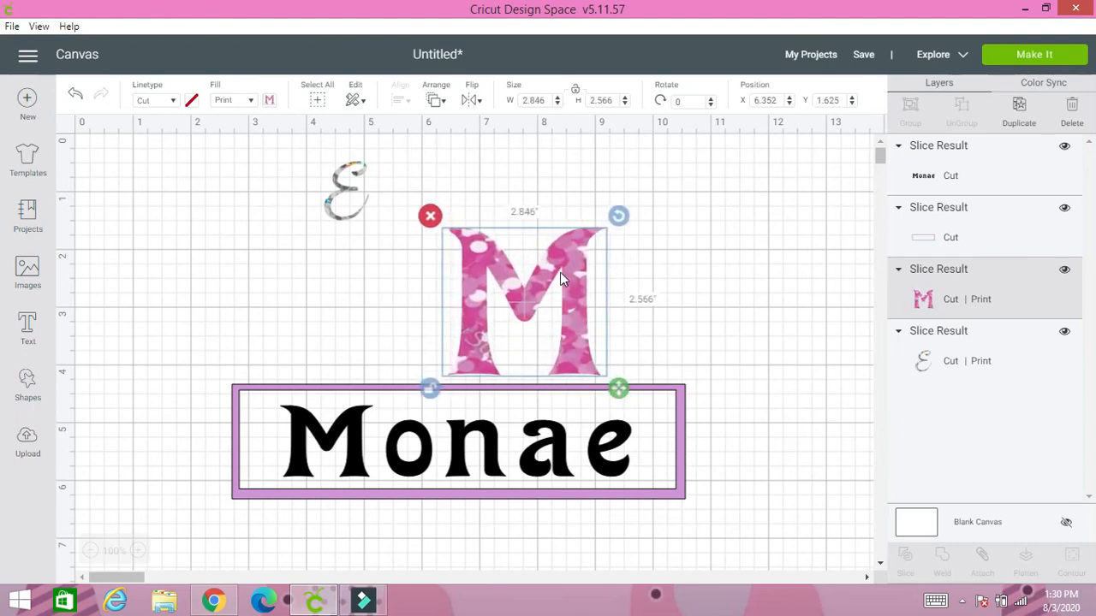
drag(560, 279, 553, 237)
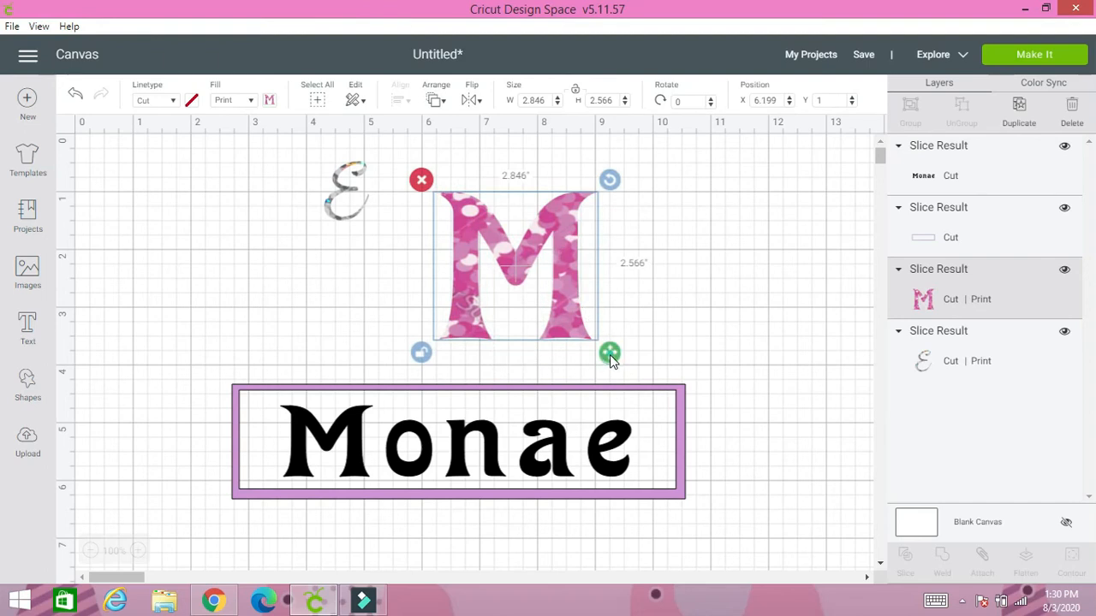
drag(610, 355, 657, 388)
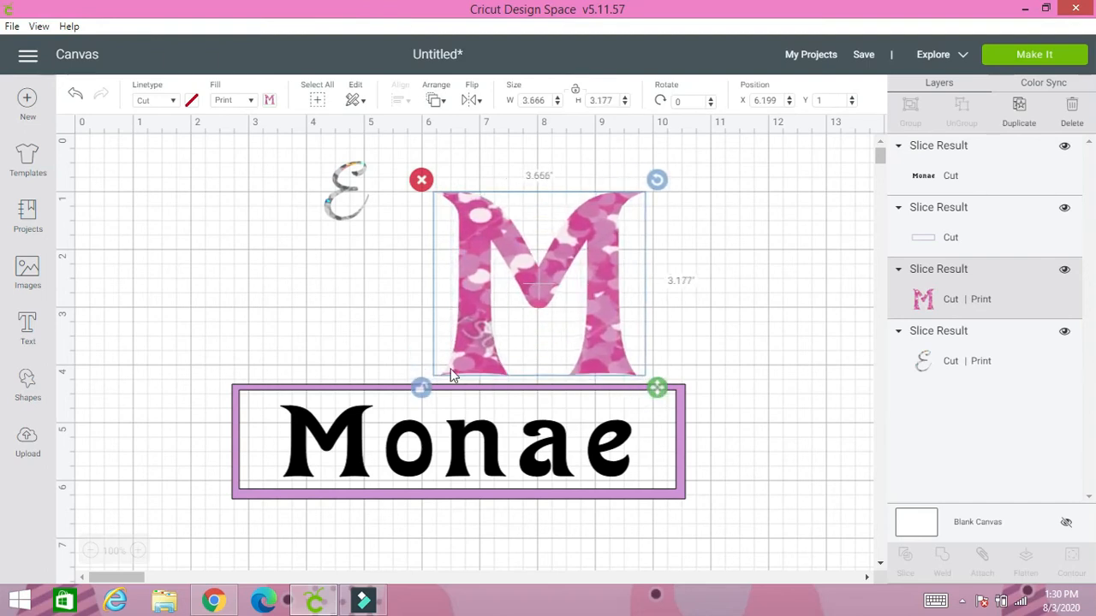
click(428, 385)
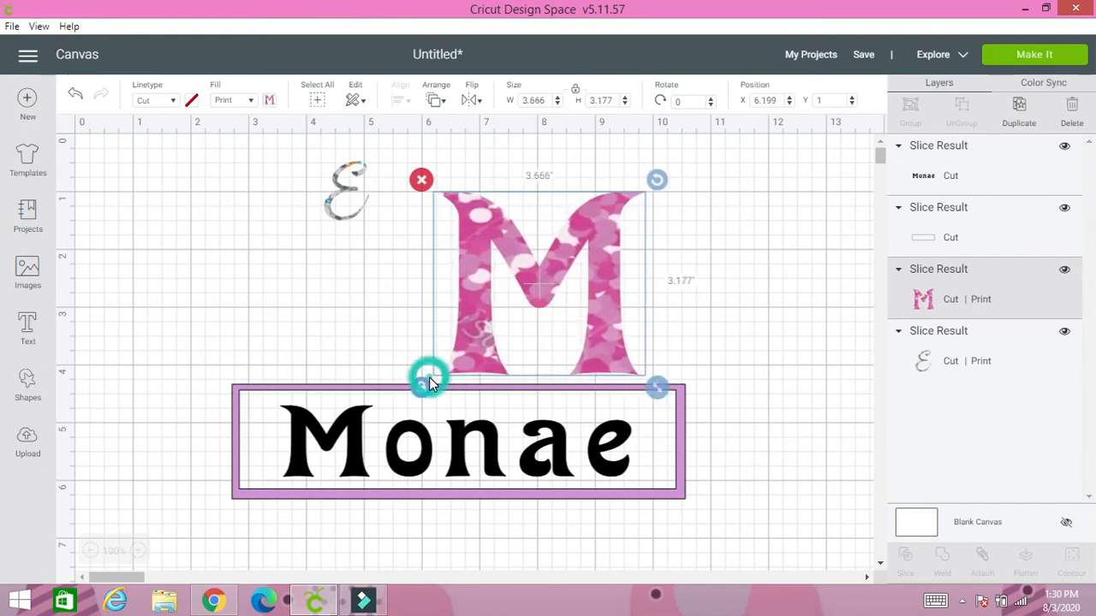
click(323, 294)
- Switch to Chrome to compare the design with the hot pink and gold glitter reference logo, and return to Cricut Design Space
click(225, 605)
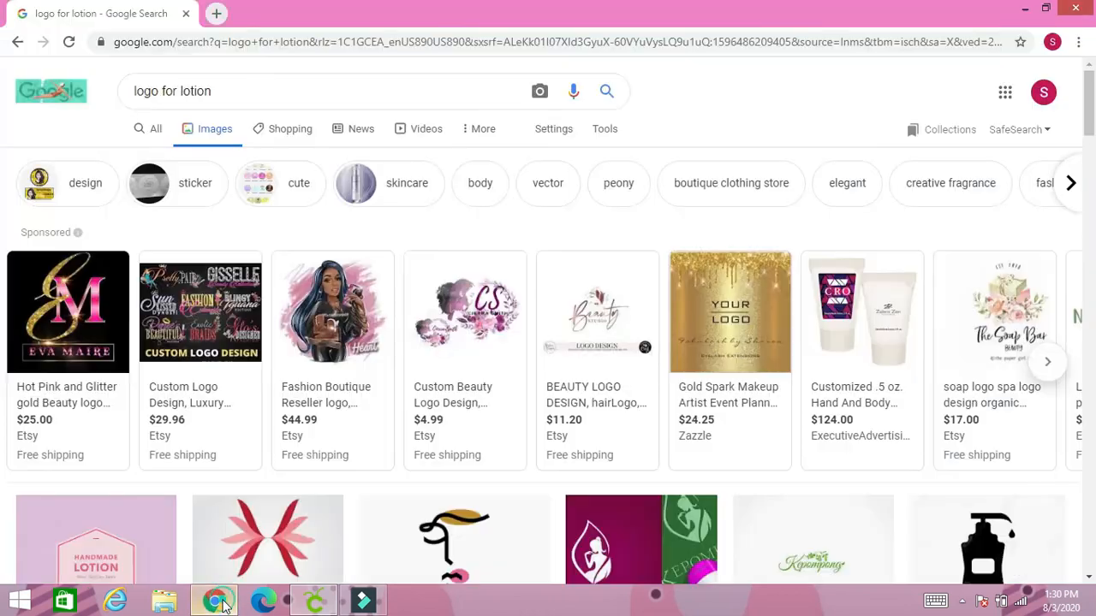
mouse_move(103, 330)
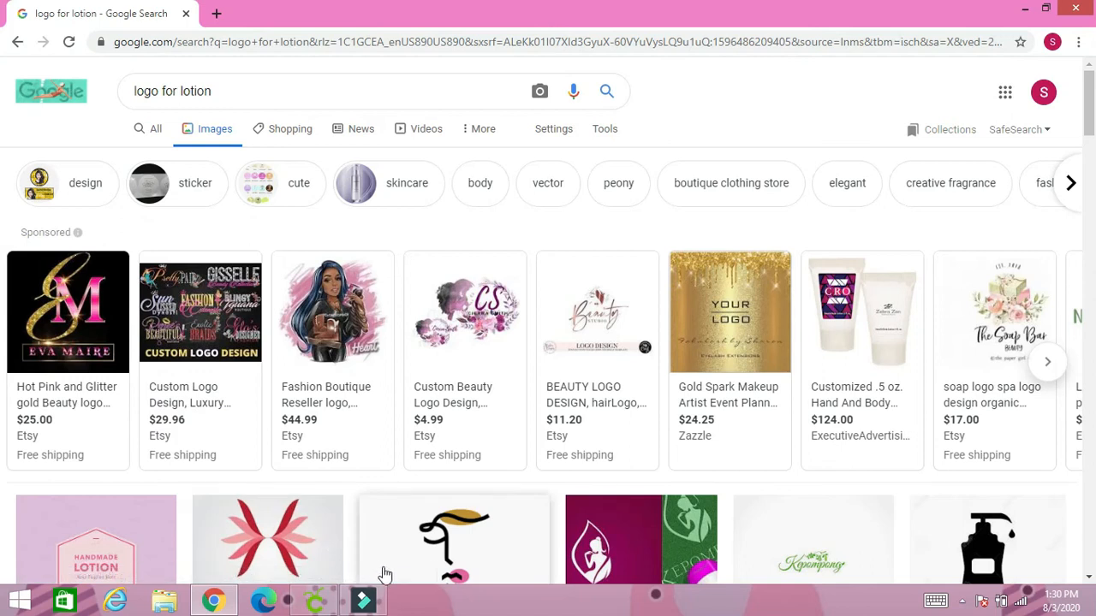
click(312, 601)
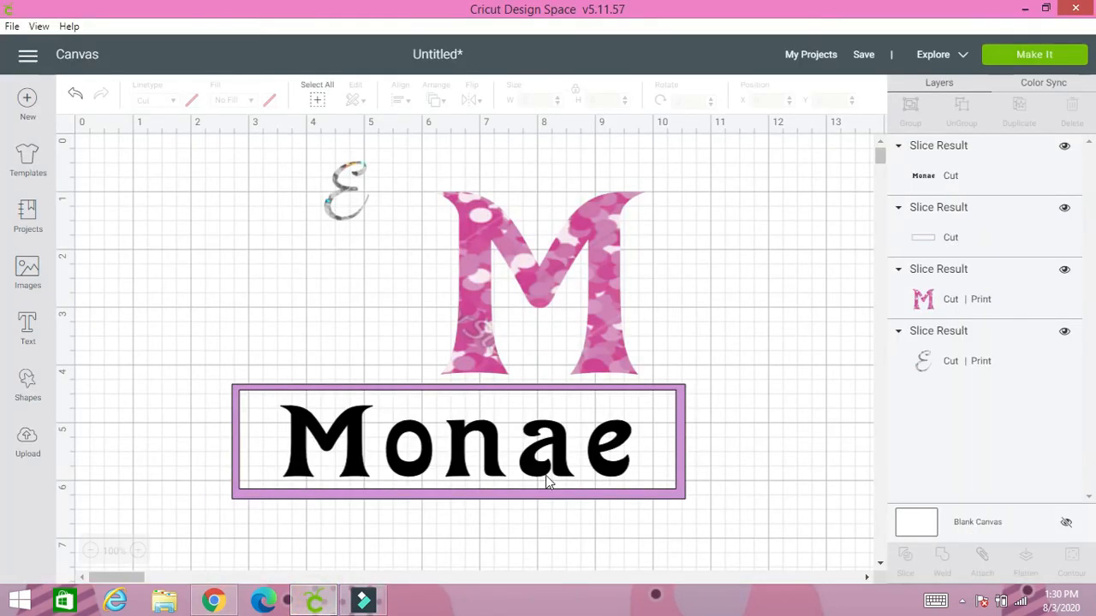
click(215, 603)
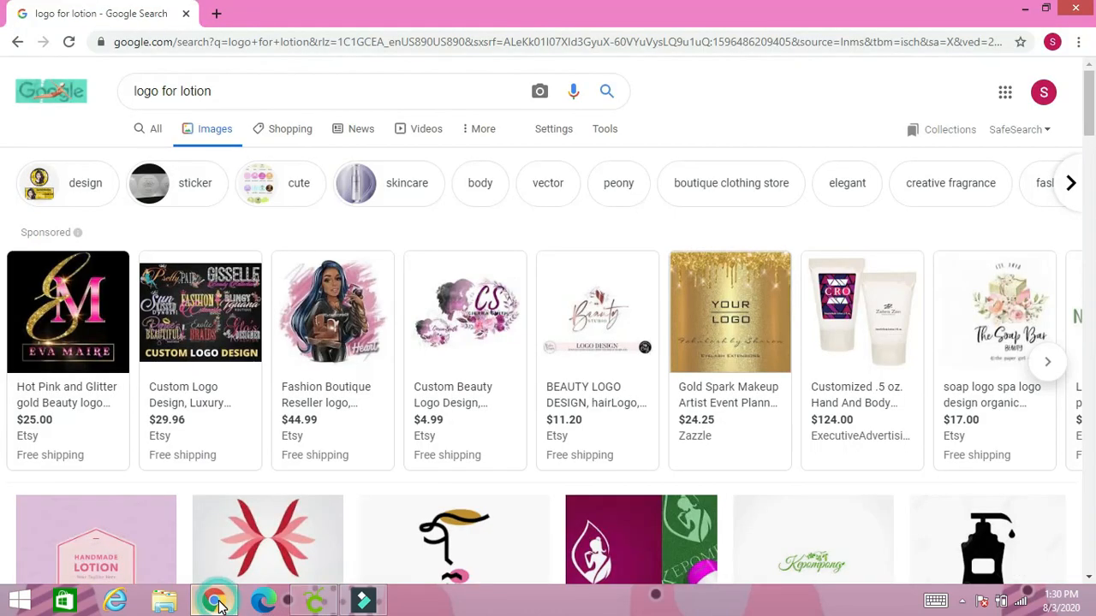
click(315, 602)
- Move the holographic E beside the upper part of the pink M and bring it to the front
drag(356, 202, 428, 257)
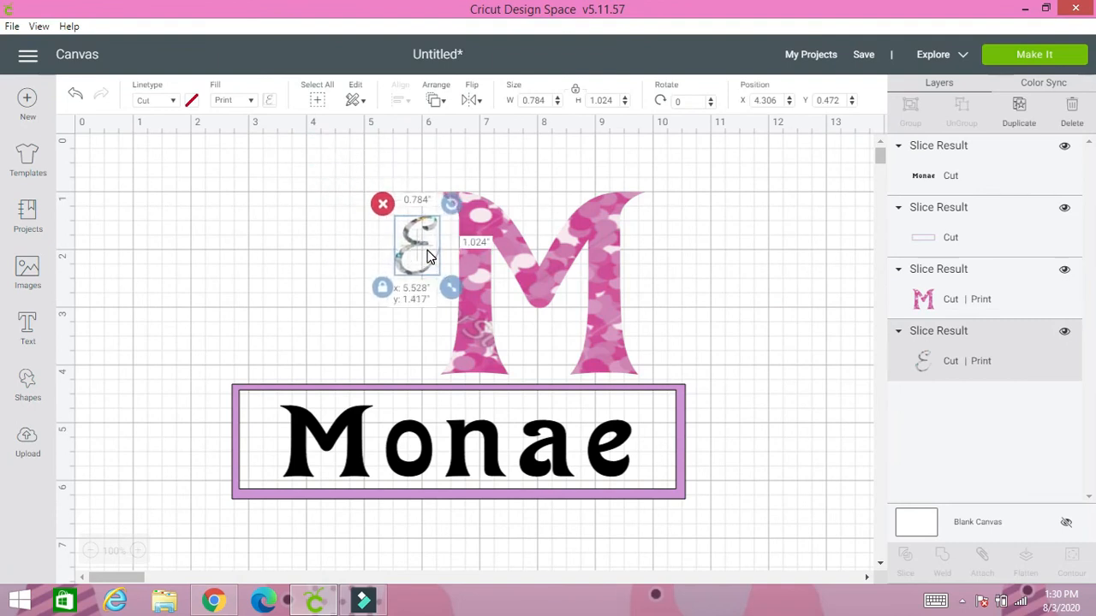
click(436, 104)
click(465, 195)
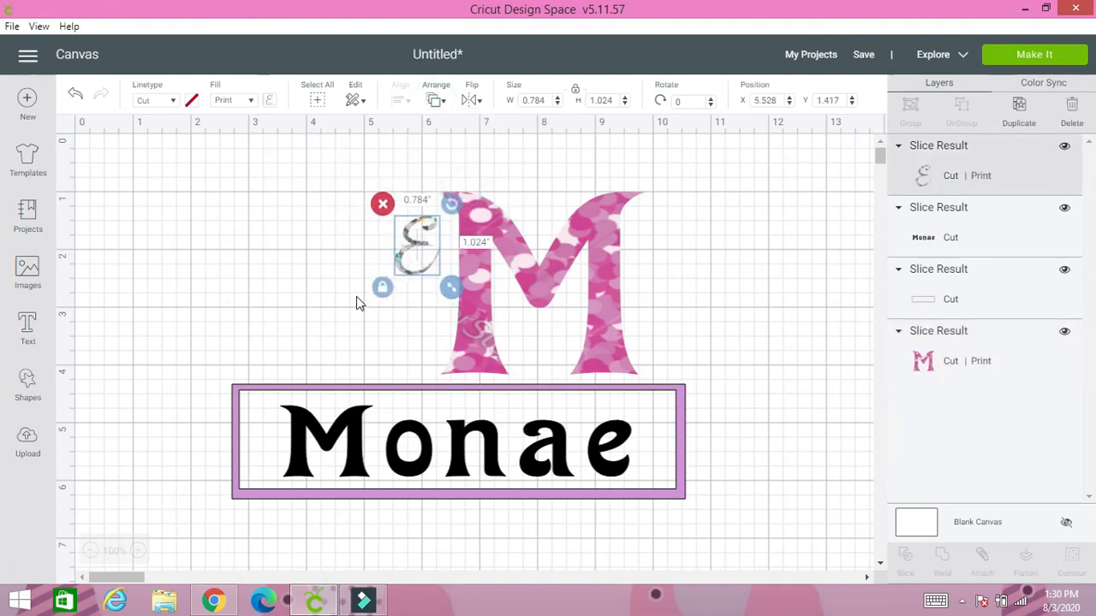
- Enlarge the holographic E to about 3.242 by 3.038 inches with unlocked proportions, overlapping the pink M, and lock its proportions again
drag(451, 291, 537, 375)
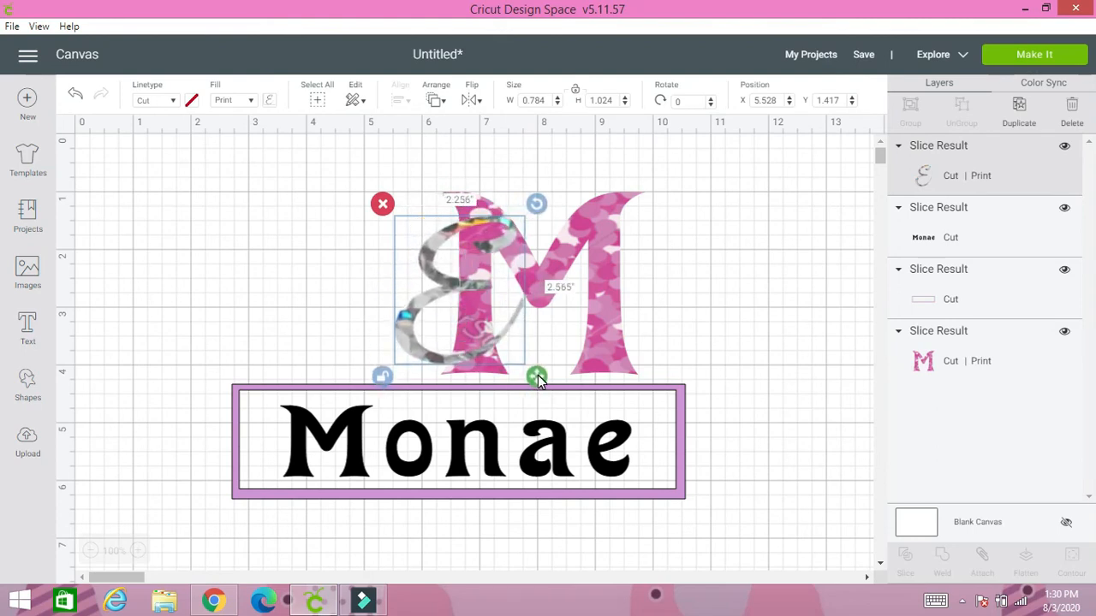
drag(469, 219, 478, 203)
drag(548, 358, 572, 385)
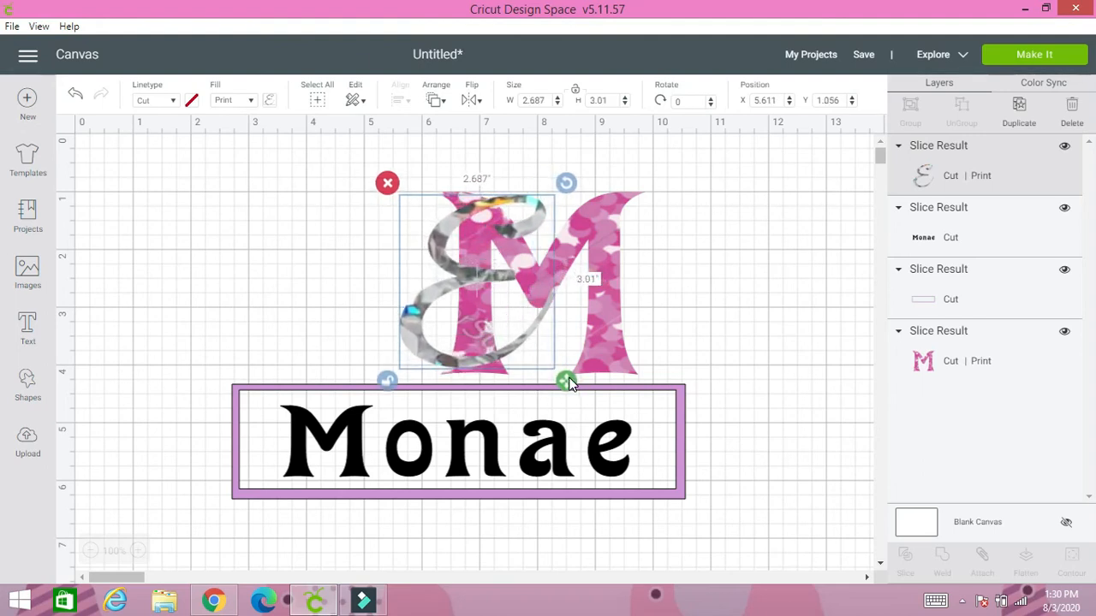
drag(460, 273, 445, 246)
drag(552, 361, 583, 364)
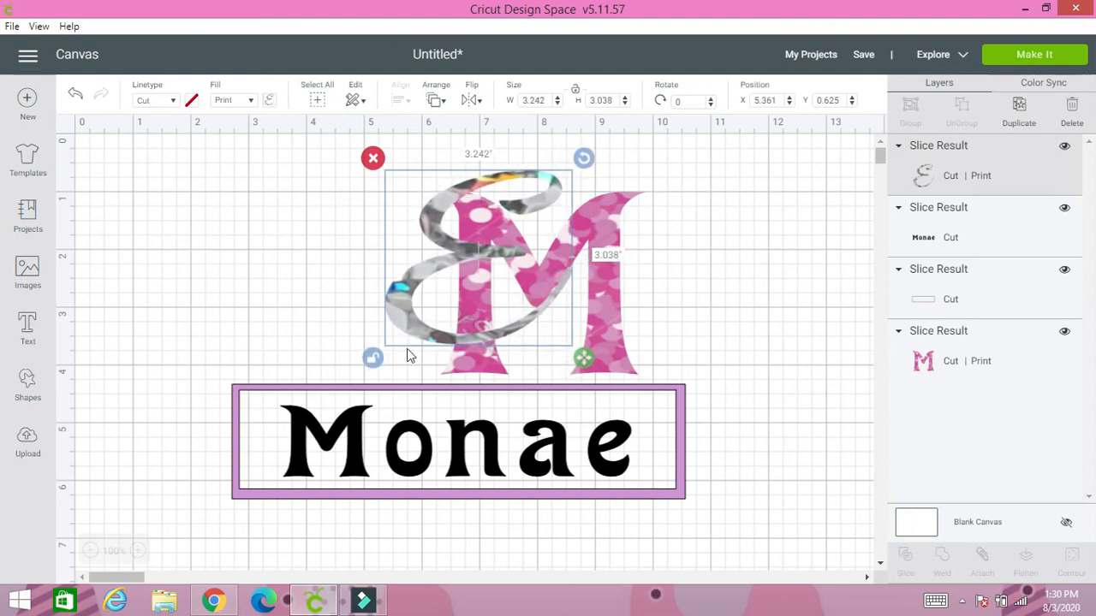
click(372, 357)
click(331, 300)
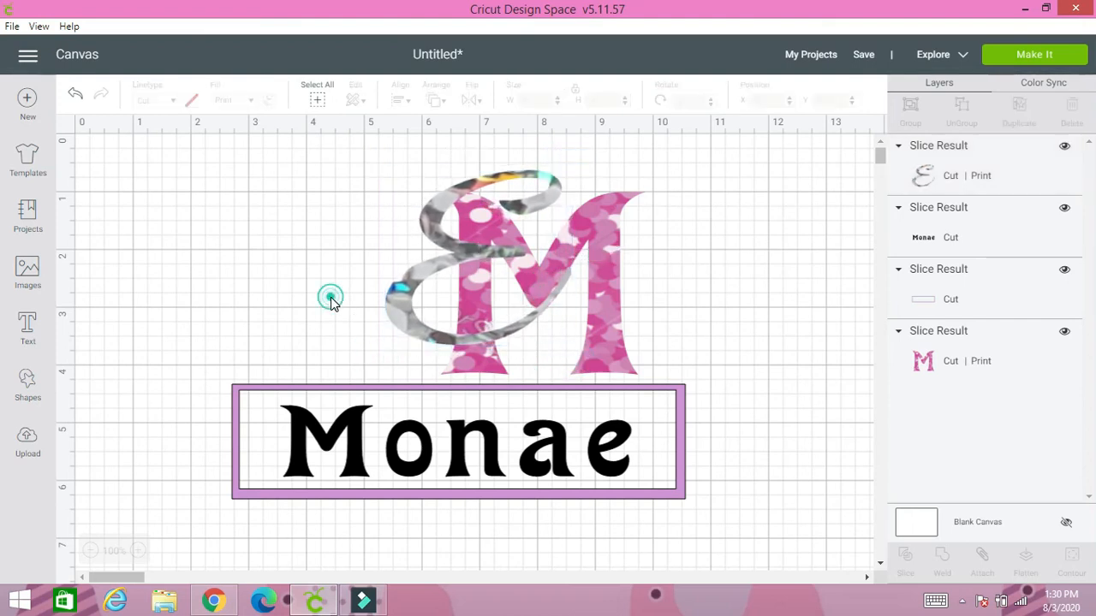
- Group the black name with the purple frame and centre the group beneath the overlapping initials, at about X 3.542, Y 4.264
drag(223, 369, 689, 537)
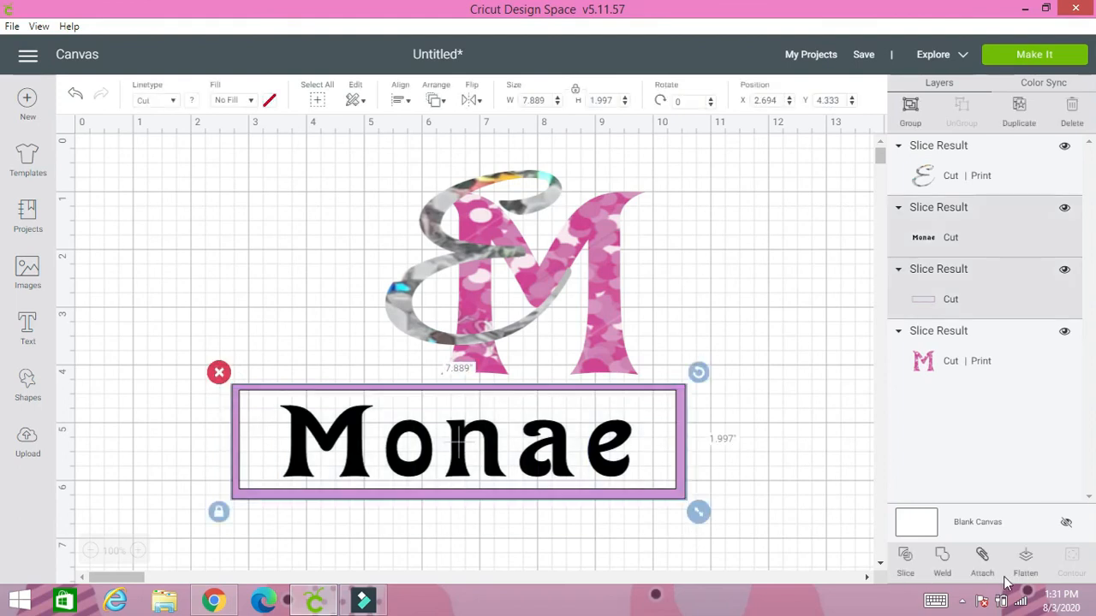
click(909, 111)
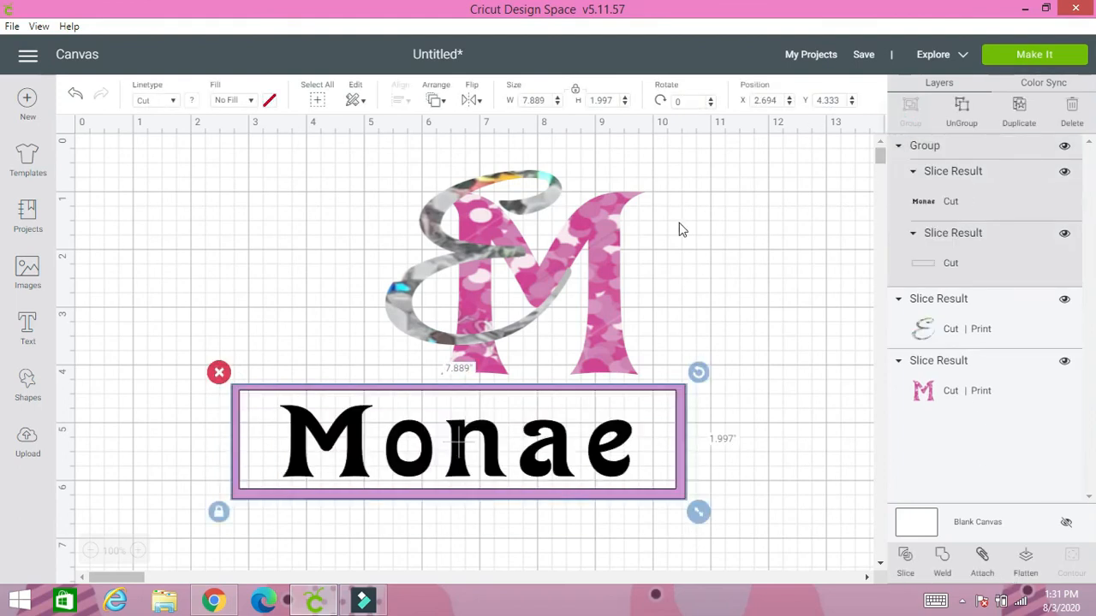
drag(542, 460, 590, 456)
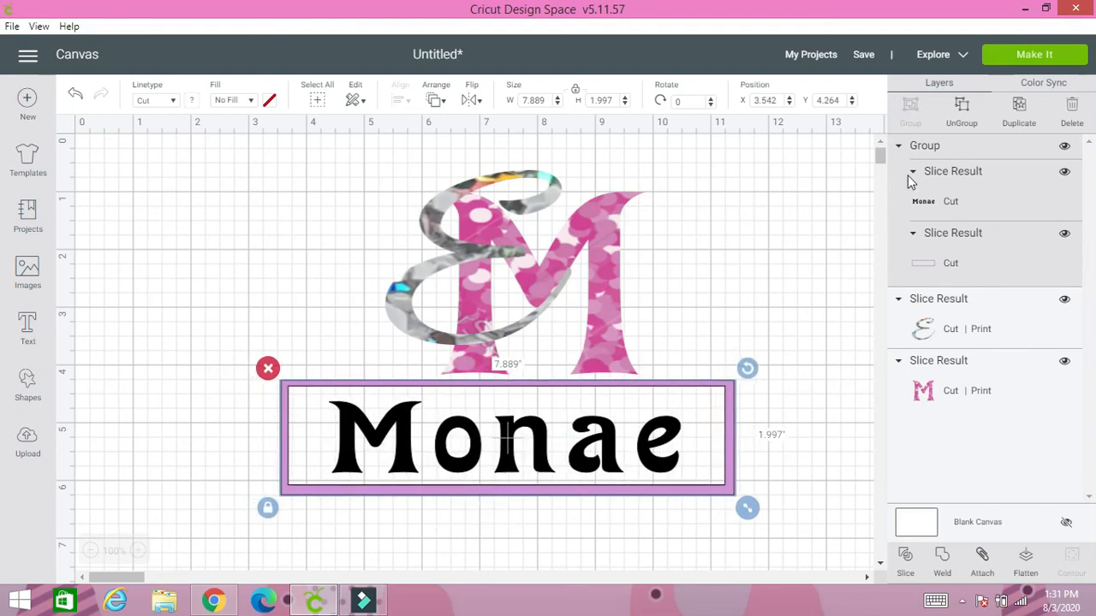
- Ungroup the name and frame, and recolour the name light pink with the custom colour #ffbdbd
click(960, 120)
click(515, 440)
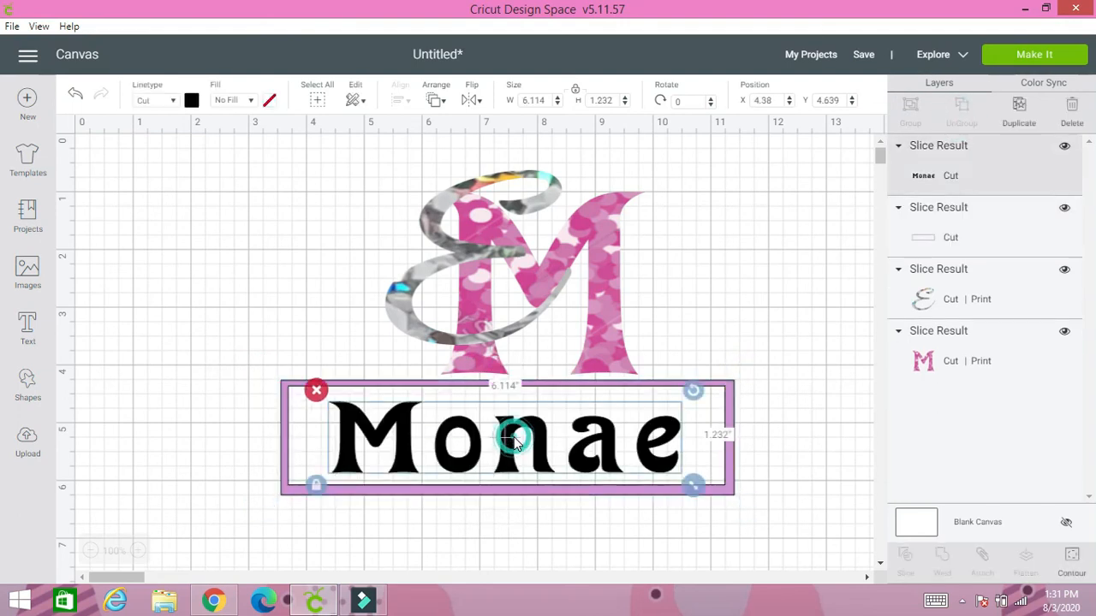
click(192, 100)
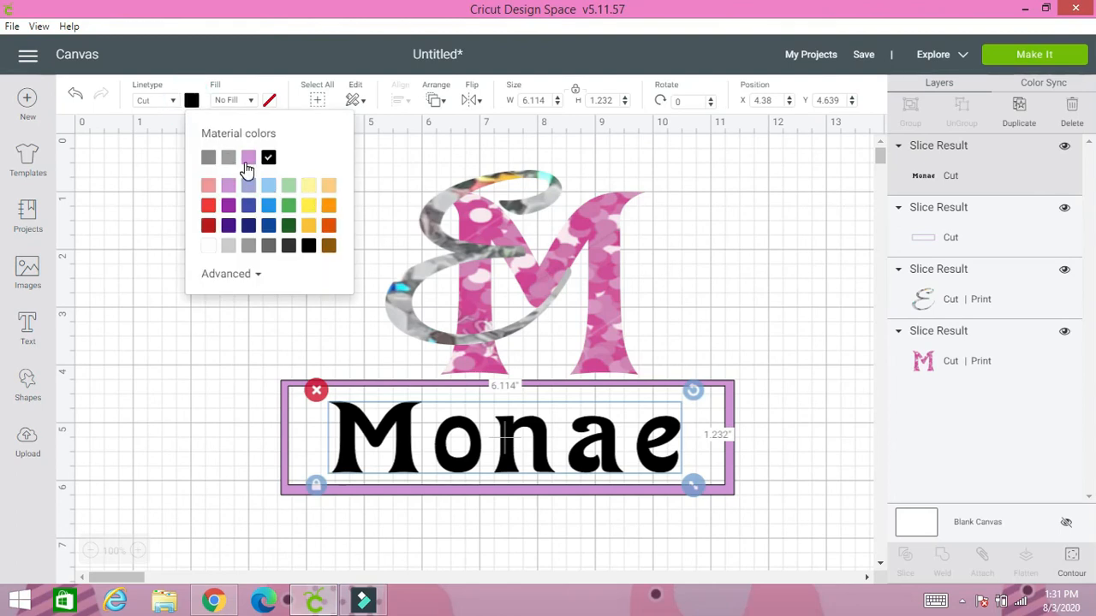
click(209, 189)
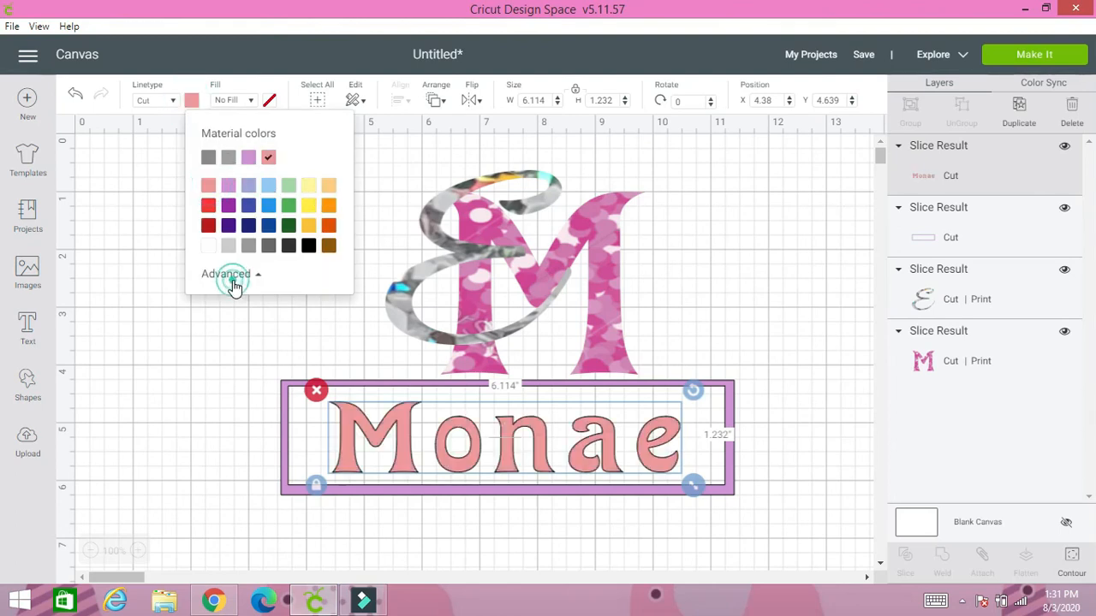
click(229, 276)
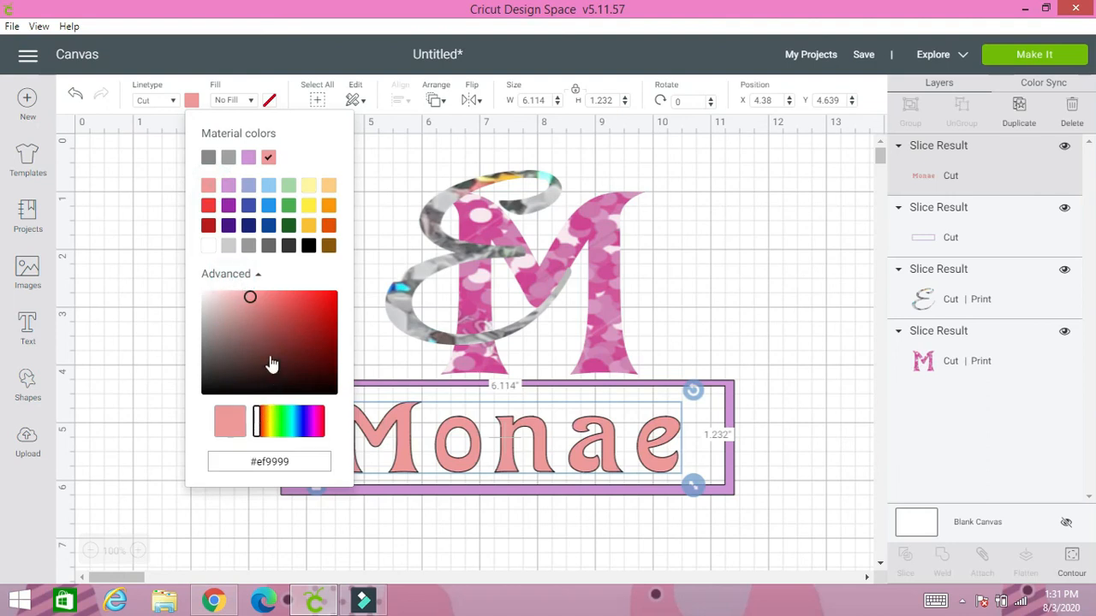
click(237, 291)
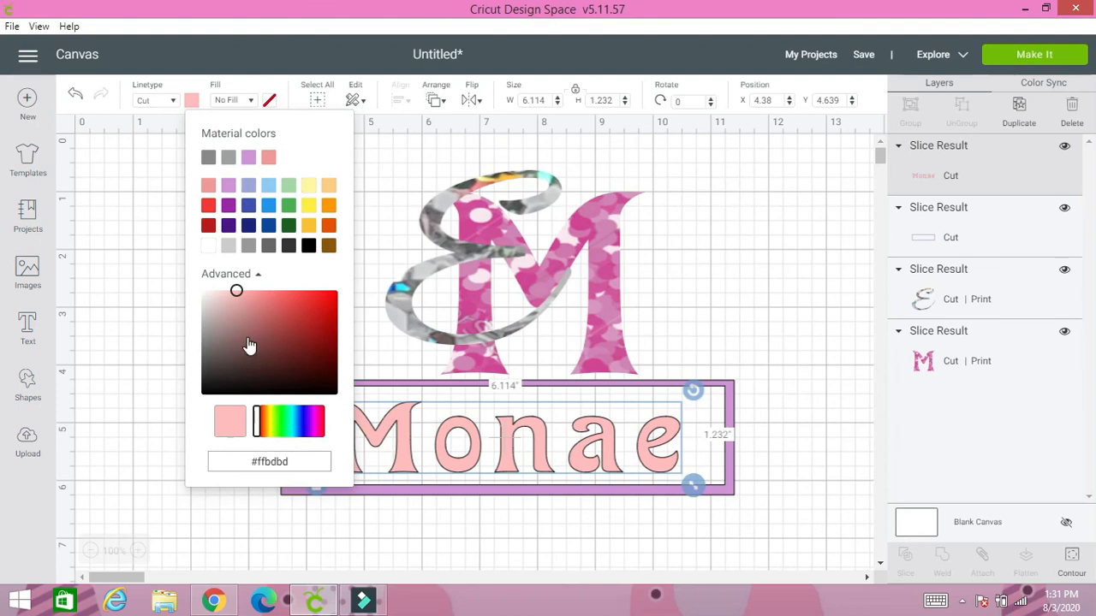
click(498, 532)
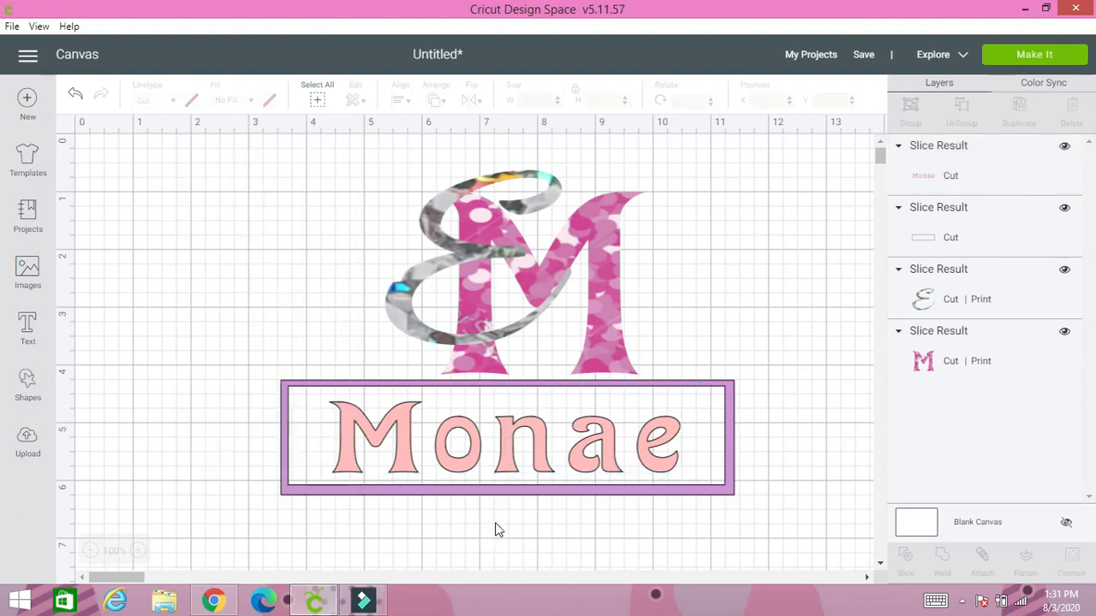
- Group the holographic E with the pink M and shift the group slightly left above the purple frame
drag(337, 161, 658, 364)
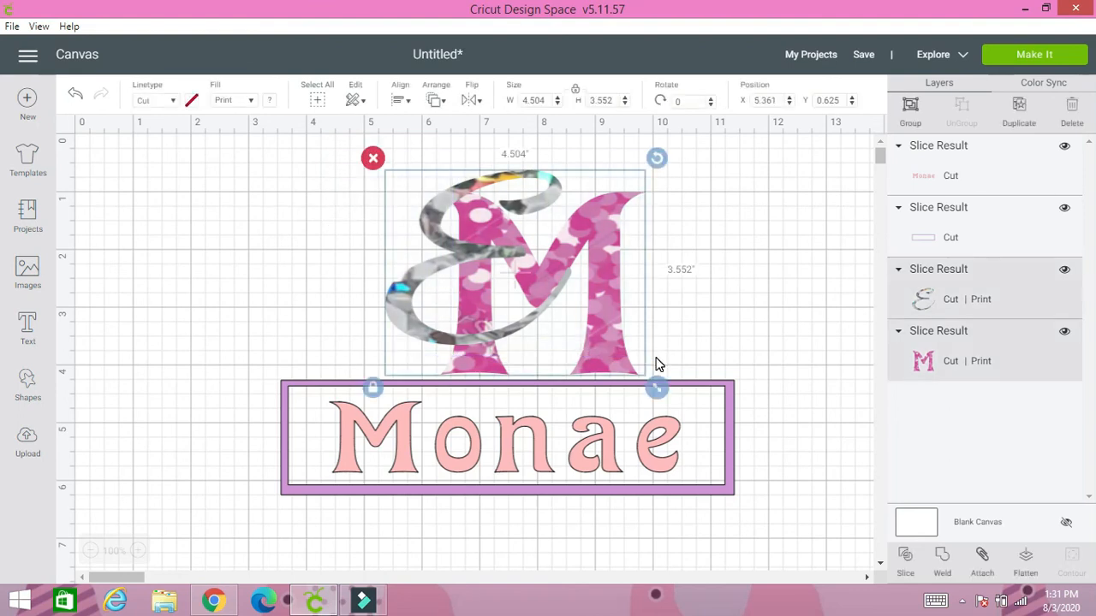
click(911, 119)
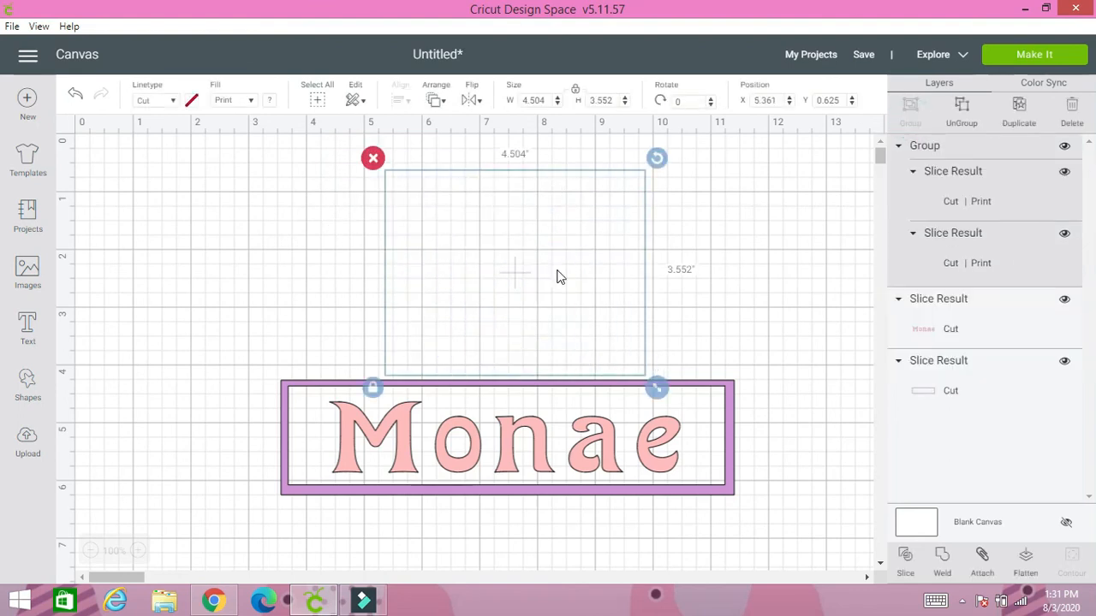
drag(567, 285, 545, 279)
click(716, 294)
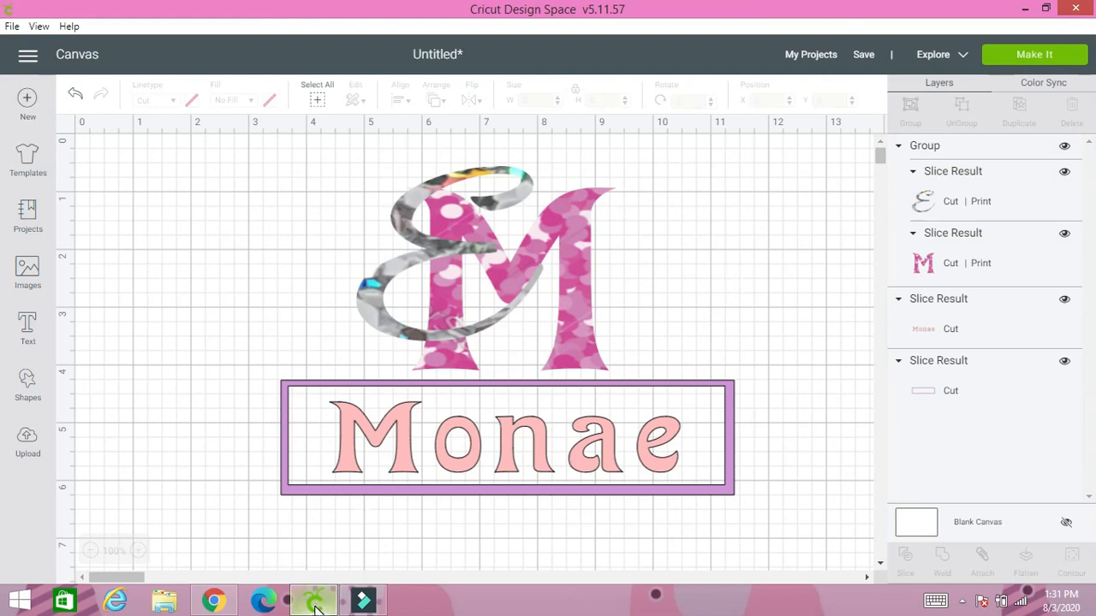
- Switch to Chrome to check the finished layout against the reference logo, and return to Cricut Design Space
click(214, 602)
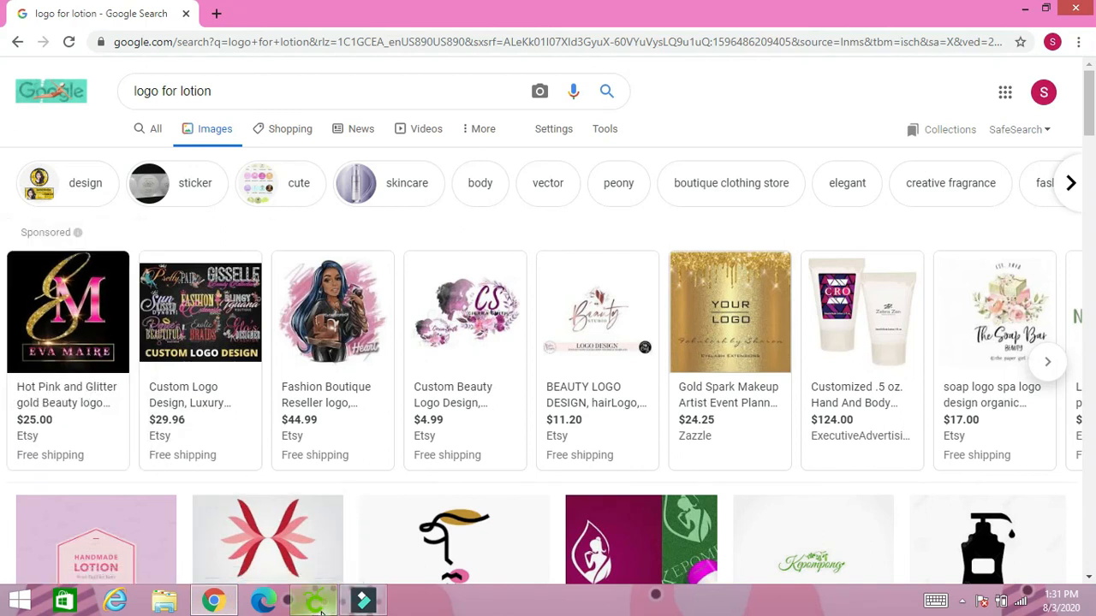
click(318, 606)
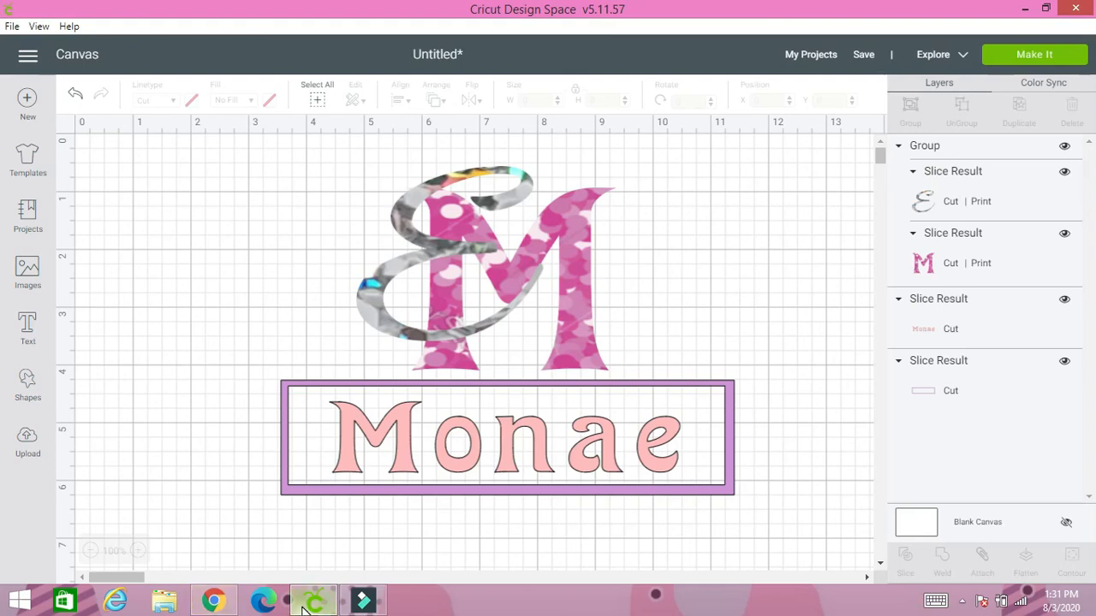
mouse_move(302, 608)
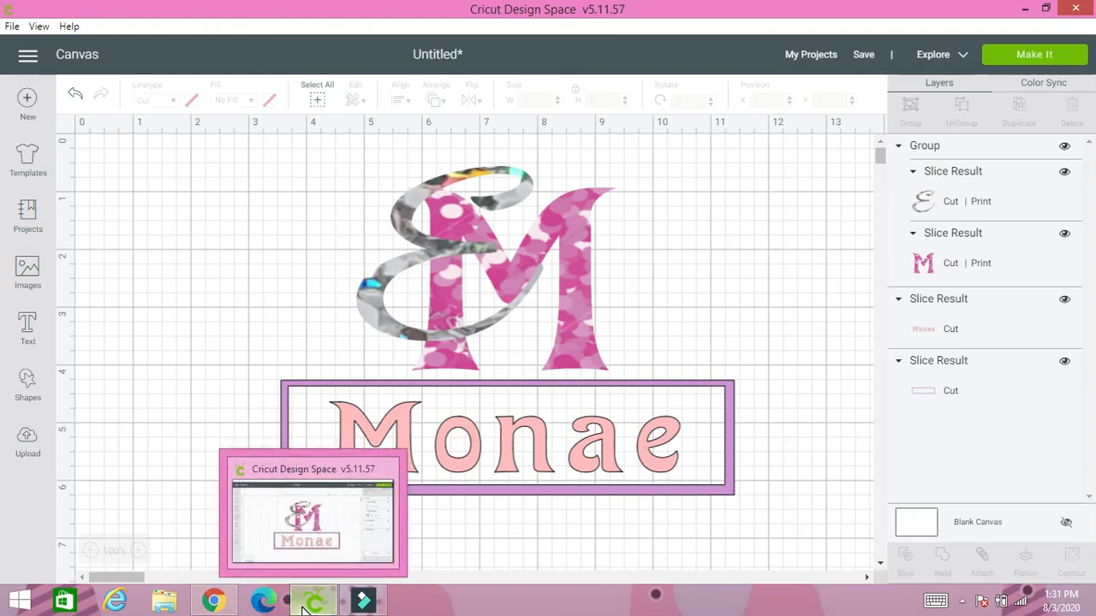